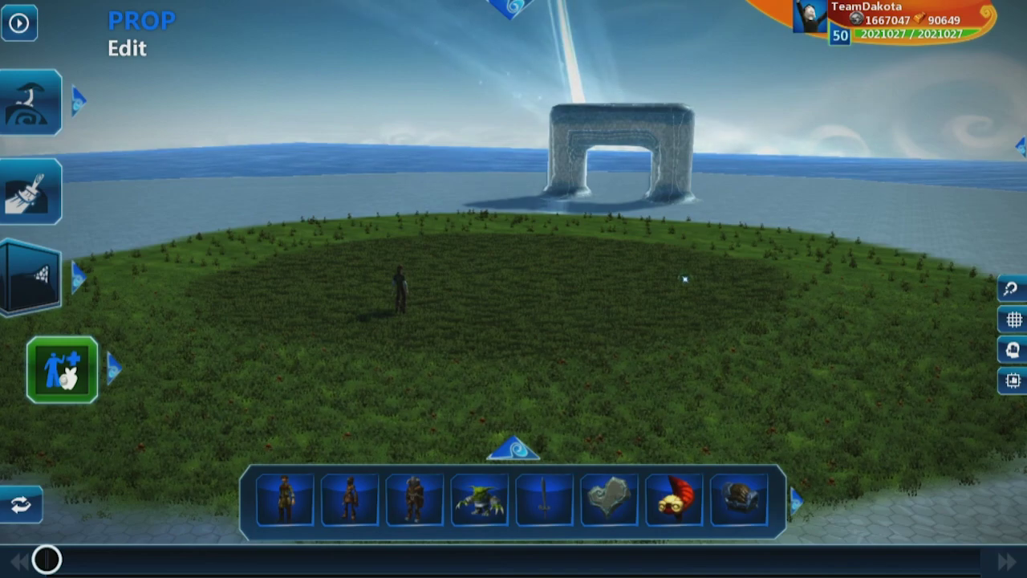
Step: Switch from Prop editing to the Paint tool over the grassy area
{"action": "key", "text": "w"}
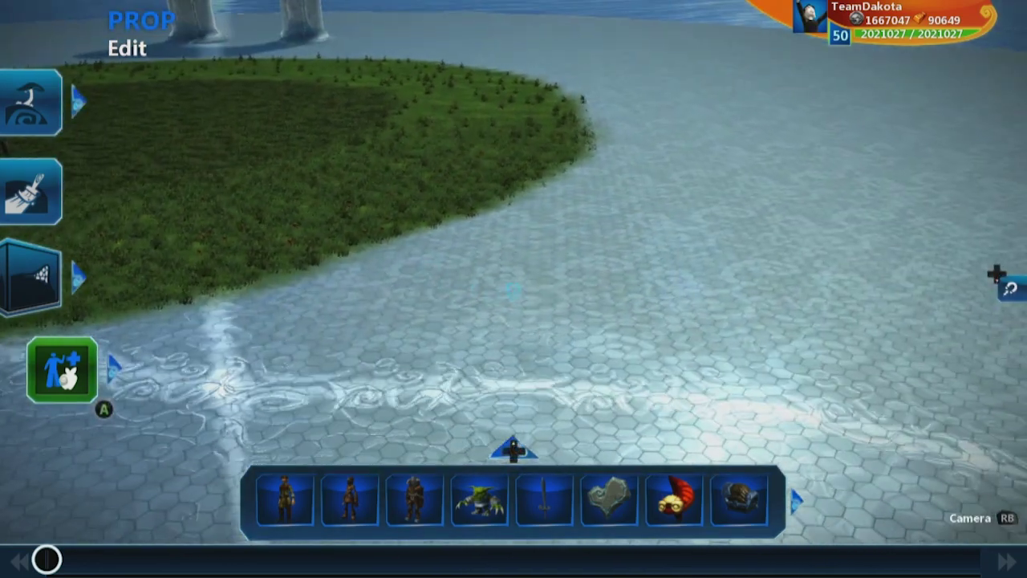
{"action": "key", "text": "w"}
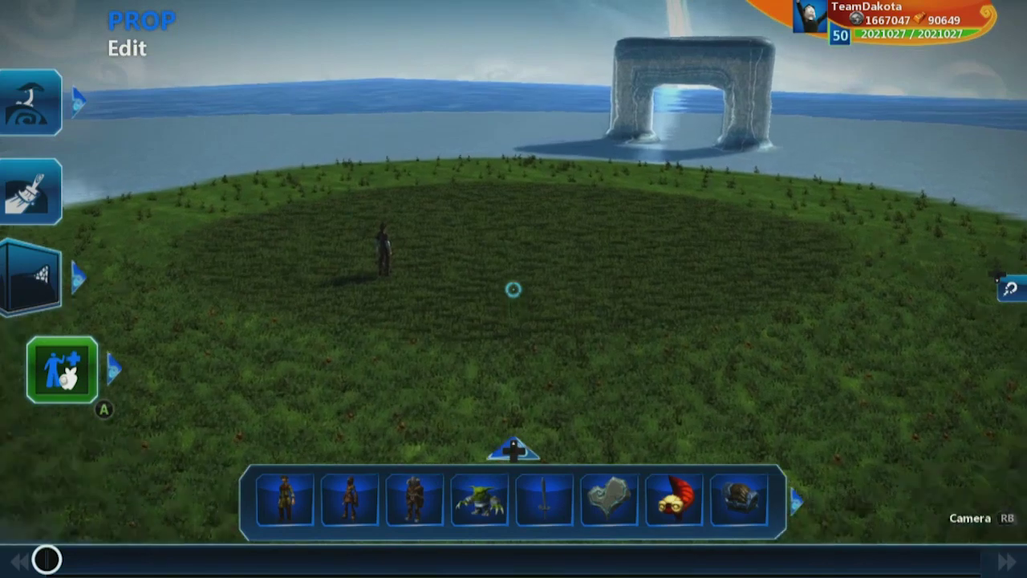
{"action": "key", "text": "a"}
{"action": "key", "text": "Up"}
{"action": "key", "text": "Up"}
{"action": "key", "text": "Return"}
{"action": "key", "text": "w"}
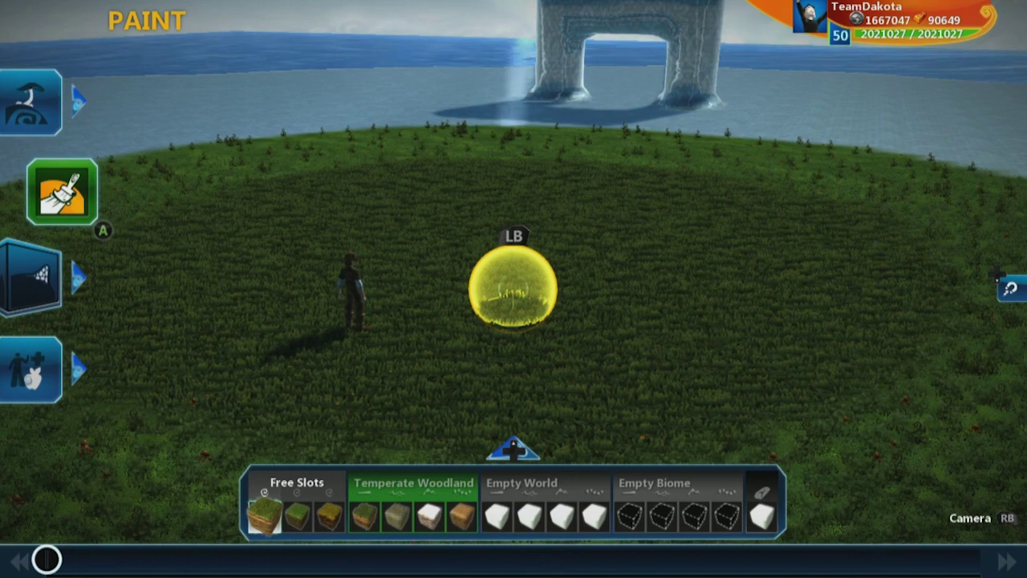
{"action": "key", "text": "w"}
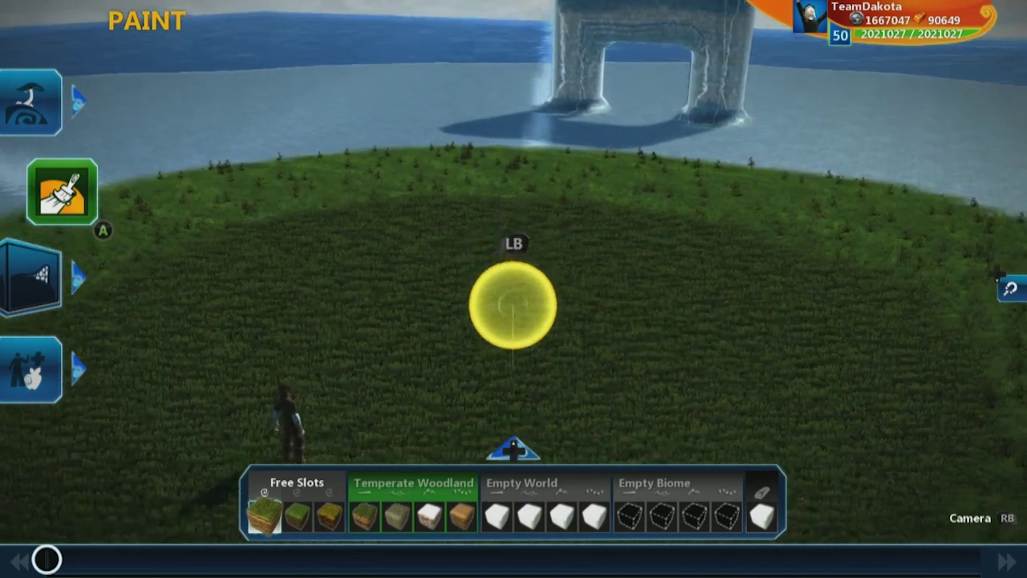
Step: Open the brush's edit menu and start editing its Woodlands Grass material
{"action": "key", "text": "Up"}
{"action": "key", "text": "Down"}
{"action": "key", "text": "Up"}
{"action": "key", "text": "Down"}
{"action": "key", "text": "Up"}
{"action": "key", "text": "Down"}
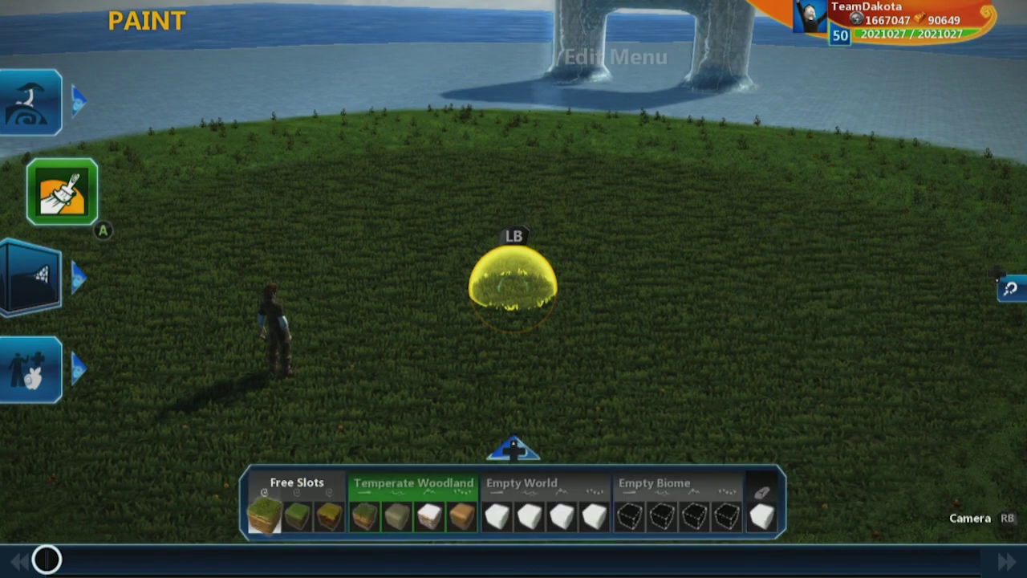
{"action": "key", "text": "Up"}
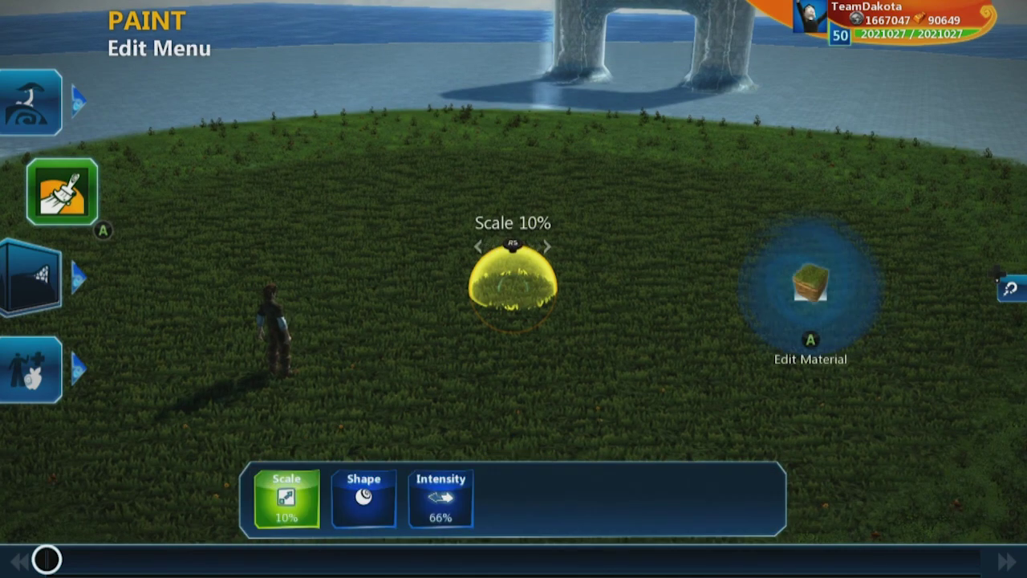
{"action": "key", "text": "Return"}
Step: Review the Woodlands Grass property categories from Top Material through Physics
{"action": "key", "text": "Down"}
{"action": "key", "text": "Down"}
{"action": "key", "text": "Down"}
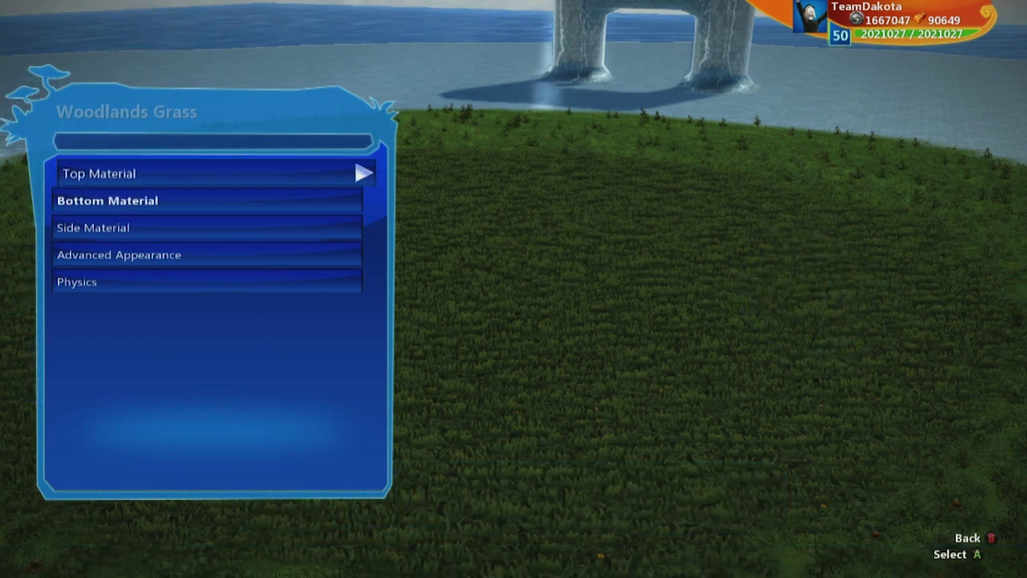
{"action": "key", "text": "Up"}
{"action": "key", "text": "Up"}
{"action": "key", "text": "Up"}
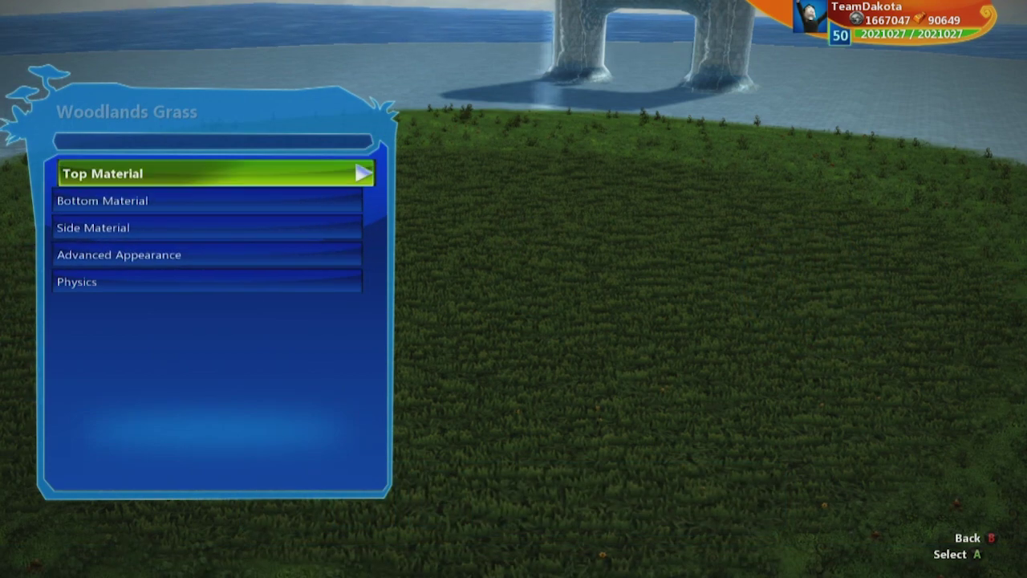
{"action": "key", "text": "Down"}
{"action": "key", "text": "Down"}
{"action": "key", "text": "Down"}
{"action": "key", "text": "Down"}
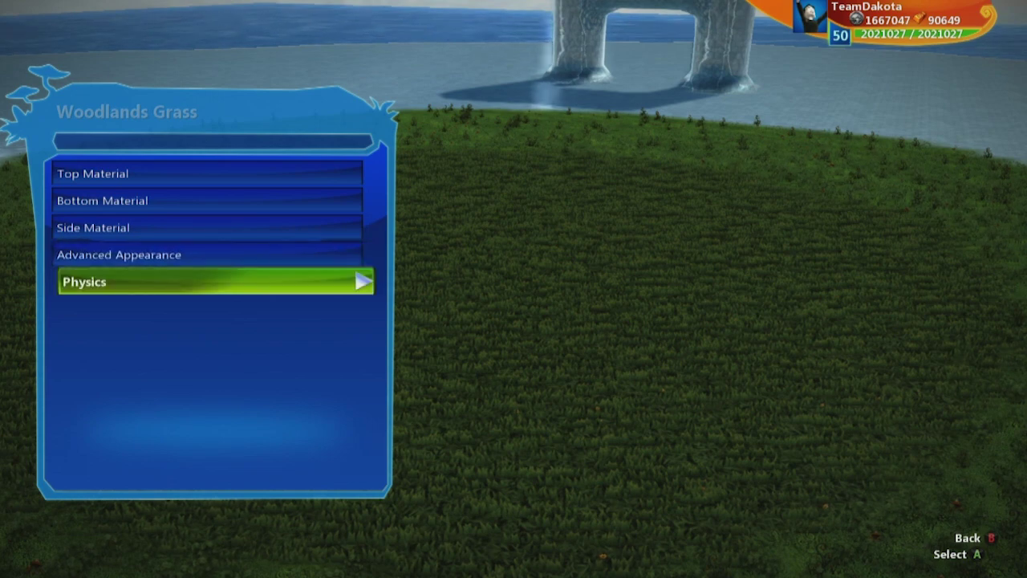
{"action": "key", "text": "Up"}
{"action": "key", "text": "Up"}
{"action": "key", "text": "Up"}
{"action": "key", "text": "Up"}
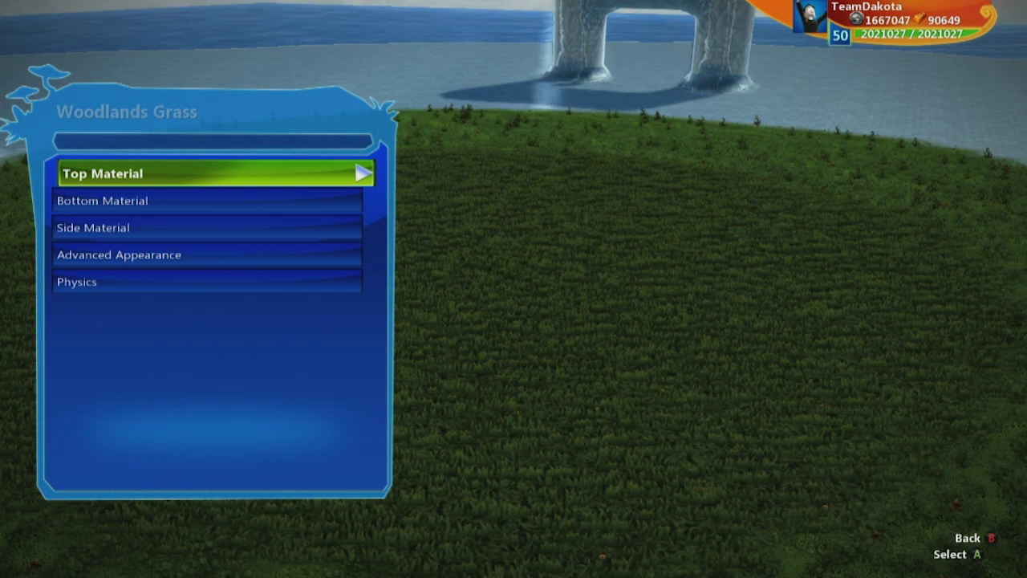
{"action": "key", "text": "Down"}
{"action": "key", "text": "Up"}
Step: Open the Top Material properties and look through the tint and scatter entries
{"action": "key", "text": "Return"}
{"action": "key", "text": "Down"}
{"action": "key", "text": "Down"}
{"action": "key", "text": "Up"}
{"action": "key", "text": "Up"}
{"action": "key", "text": "Down"}
{"action": "key", "text": "Up"}
{"action": "key", "text": "Down"}
{"action": "key", "text": "Down"}
{"action": "key", "text": "Up"}
{"action": "key", "text": "Up"}
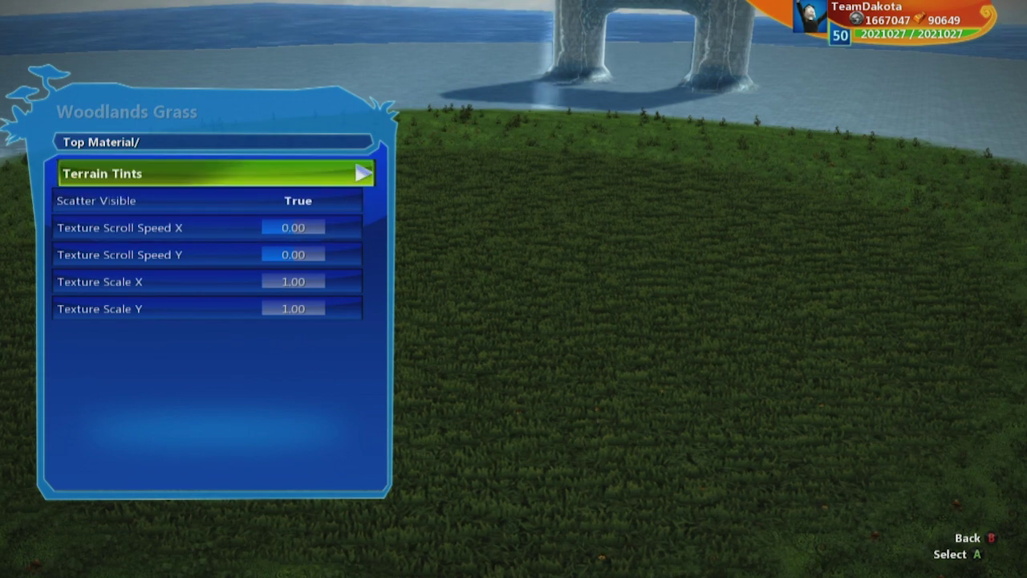
Step: Inspect the entries under the top material's Terrain Tints, returning to the Top Material properties
{"action": "key", "text": "Return"}
{"action": "key", "text": "Down"}
{"action": "key", "text": "Down"}
{"action": "key", "text": "Down"}
{"action": "key", "text": "Down"}
{"action": "key", "text": "Up"}
{"action": "key", "text": "Up"}
{"action": "key", "text": "Escape"}
Step: Try toggling the top material's Scatter Visible to False and back to True to compare the grass
{"action": "key", "text": "Down"}
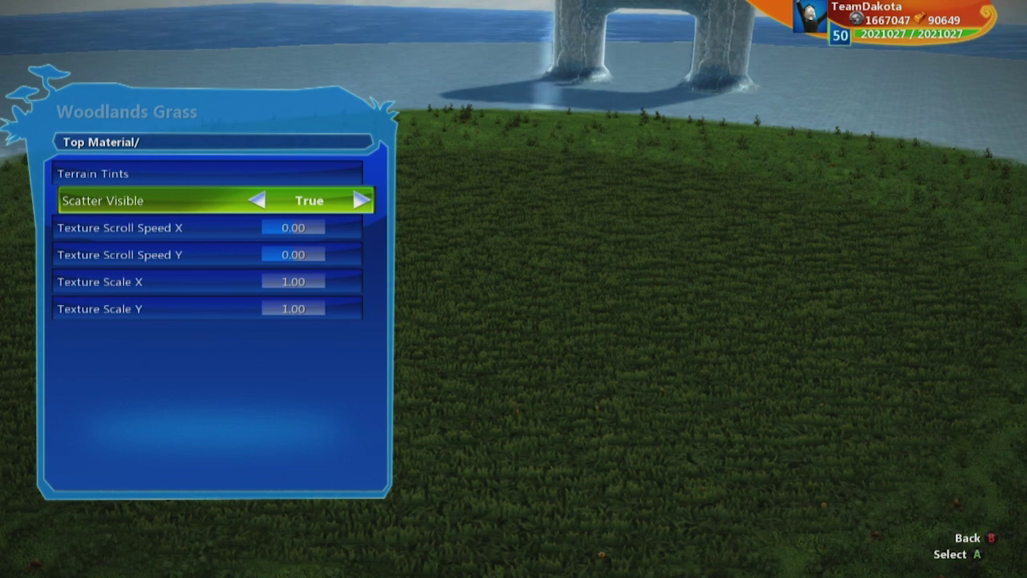
{"action": "key", "text": "Right"}
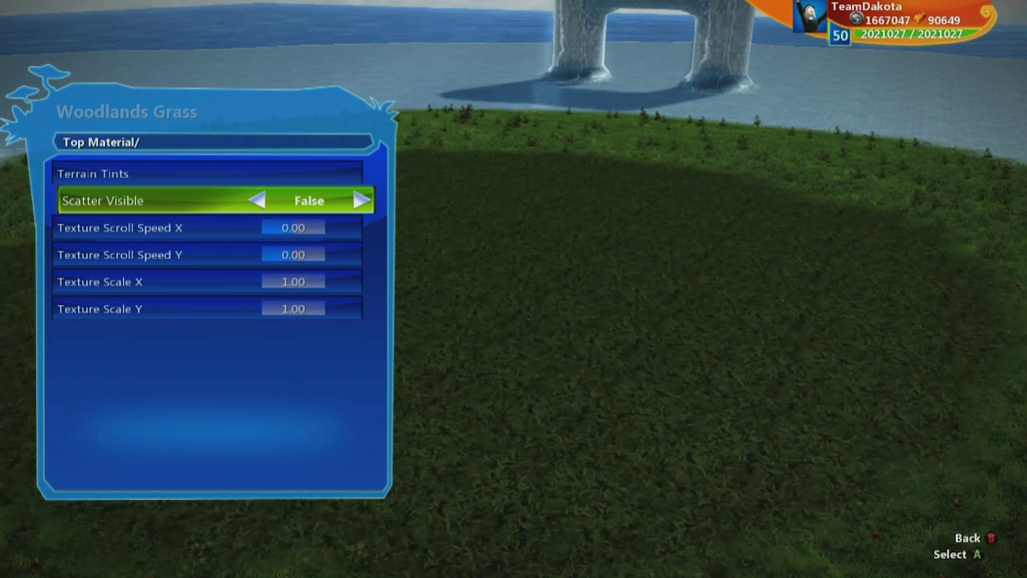
{"action": "key", "text": "Left"}
{"action": "key", "text": "Right"}
{"action": "key", "text": "Left"}
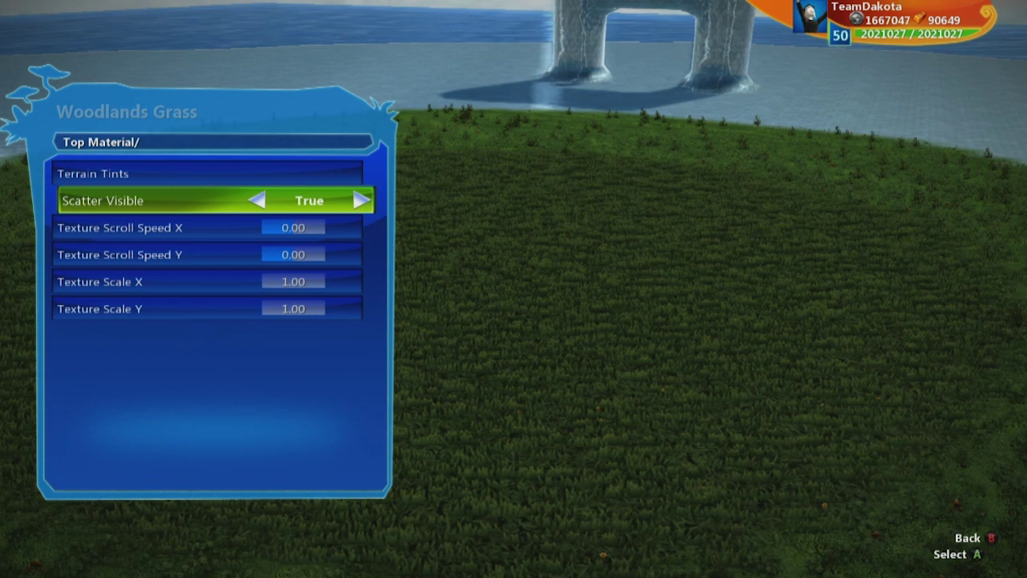
{"action": "key", "text": "Right"}
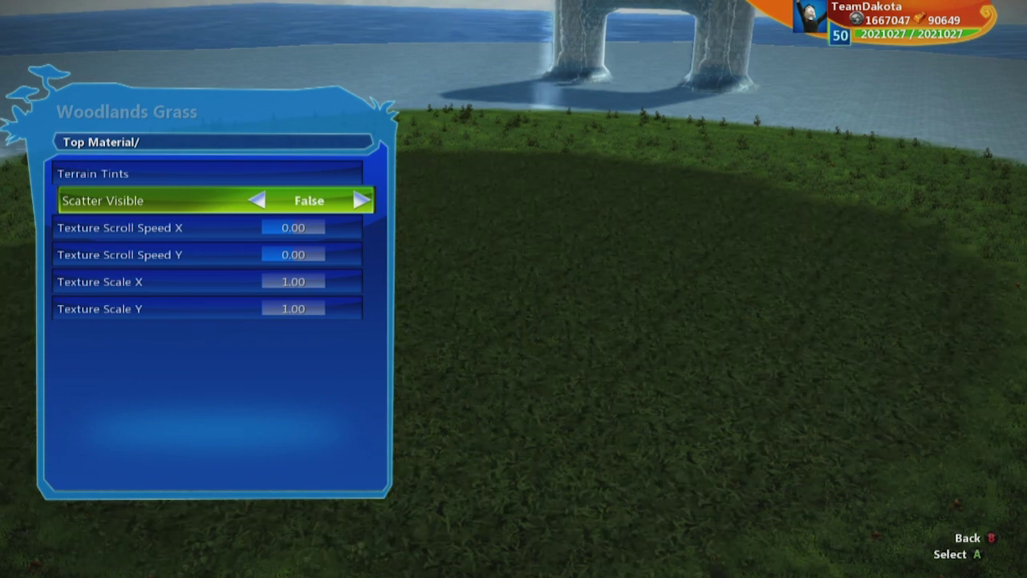
{"action": "key", "text": "Left"}
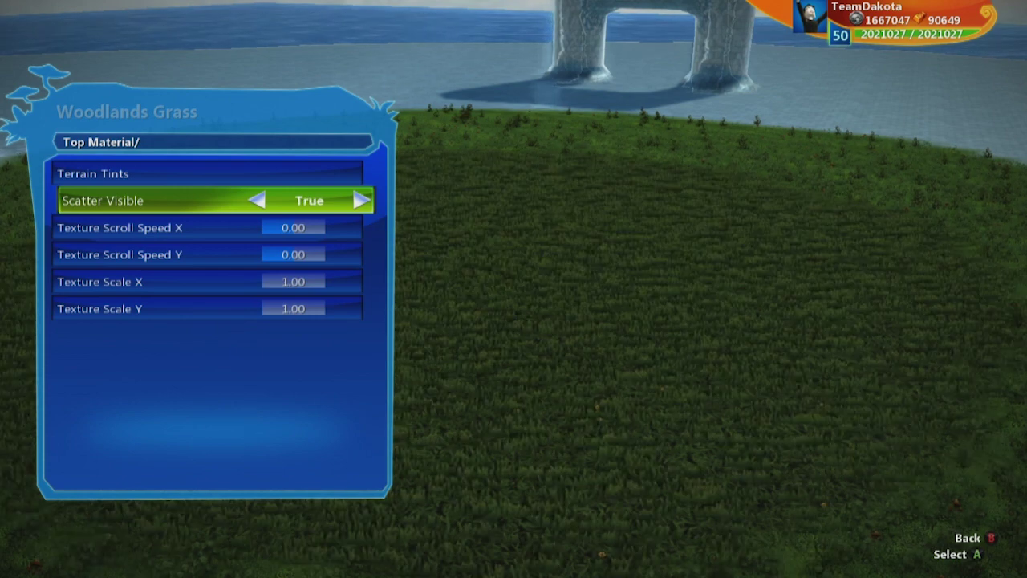
Step: Go through the top material's texture scroll speed and texture scale settings
{"action": "key", "text": "Down"}
{"action": "key", "text": "Up"}
{"action": "key", "text": "Up"}
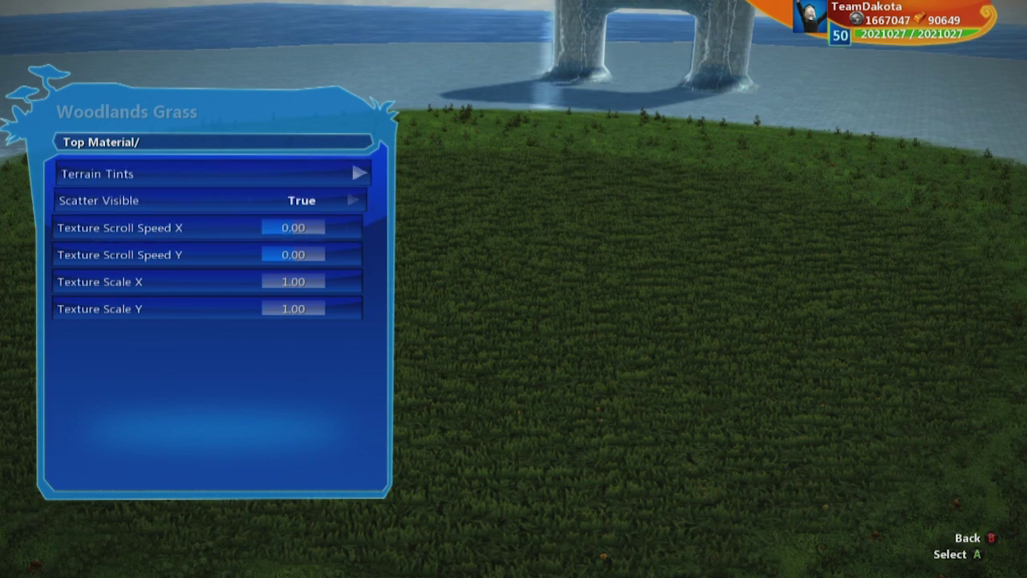
{"action": "key", "text": "Down"}
{"action": "key", "text": "Down"}
{"action": "key", "text": "Down"}
{"action": "key", "text": "Down"}
{"action": "key", "text": "Up"}
{"action": "key", "text": "Up"}
{"action": "key", "text": "Down"}
{"action": "key", "text": "Down"}
{"action": "key", "text": "Down"}
{"action": "key", "text": "Up"}
{"action": "key", "text": "Up"}
{"action": "key", "text": "Up"}
{"action": "key", "text": "Up"}
{"action": "key", "text": "Up"}
Step: Open Terrain Tints and examine the Material Color 1 picker and the neighbouring tint entries
{"action": "key", "text": "Return"}
{"action": "key", "text": "Down"}
{"action": "key", "text": "Up"}
{"action": "key", "text": "Return"}
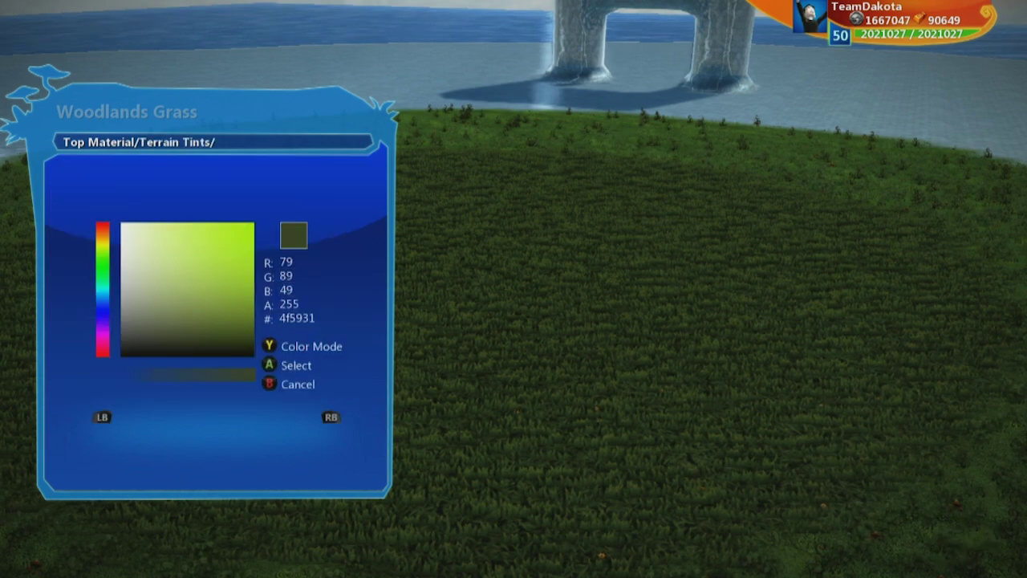
{"action": "key", "text": "Escape"}
{"action": "key", "text": "Down"}
{"action": "key", "text": "Down"}
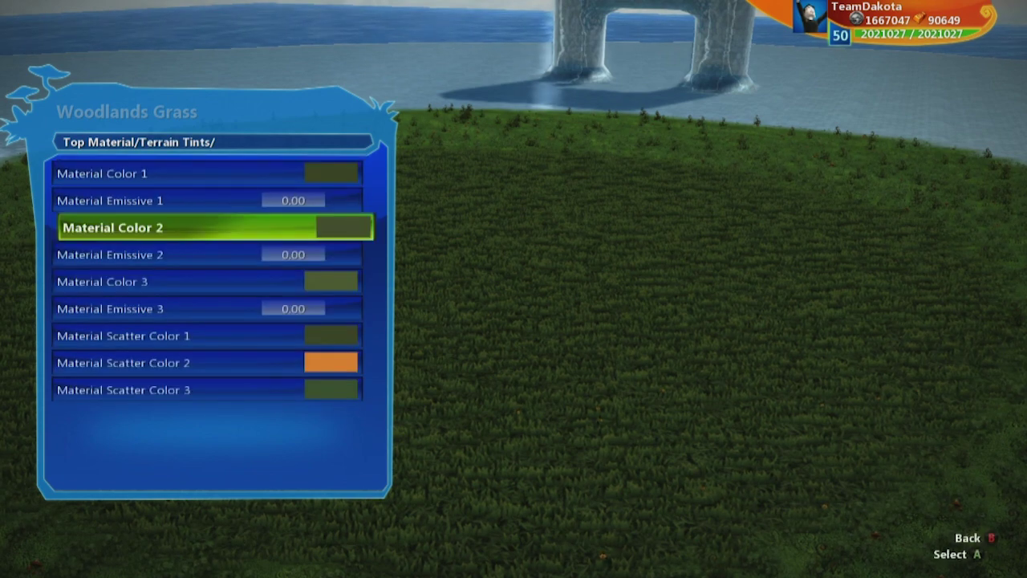
{"action": "key", "text": "Down"}
{"action": "key", "text": "Up"}
{"action": "key", "text": "Up"}
{"action": "key", "text": "Up"}
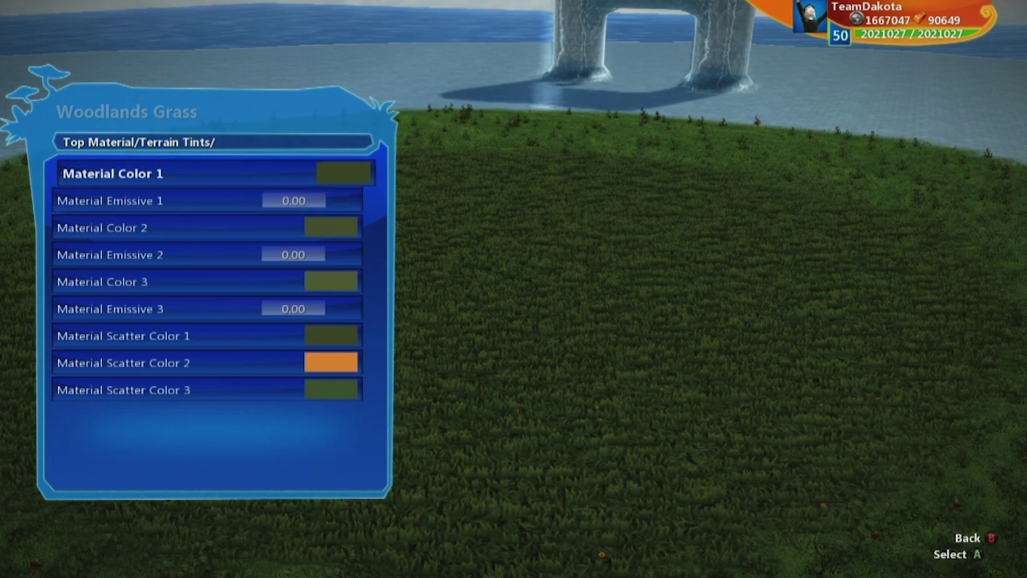
Step: Set the top material's Material Color 1 to bright yellow-green, bfff00
{"action": "key", "text": "Return"}
{"action": "key", "text": "Right"}
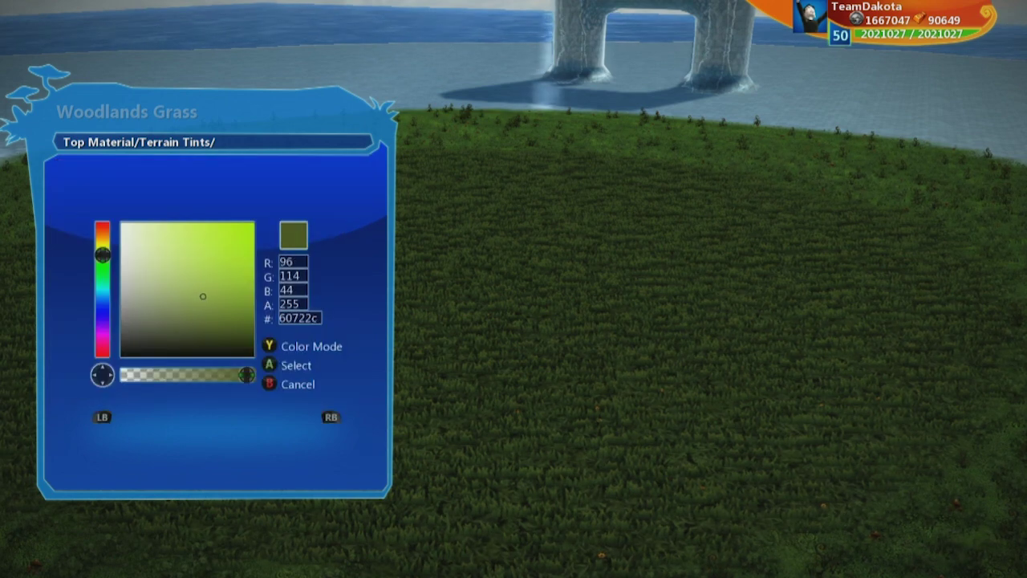
{"action": "key", "text": "Up"}
{"action": "key", "text": "Right"}
{"action": "key", "text": "Up"}
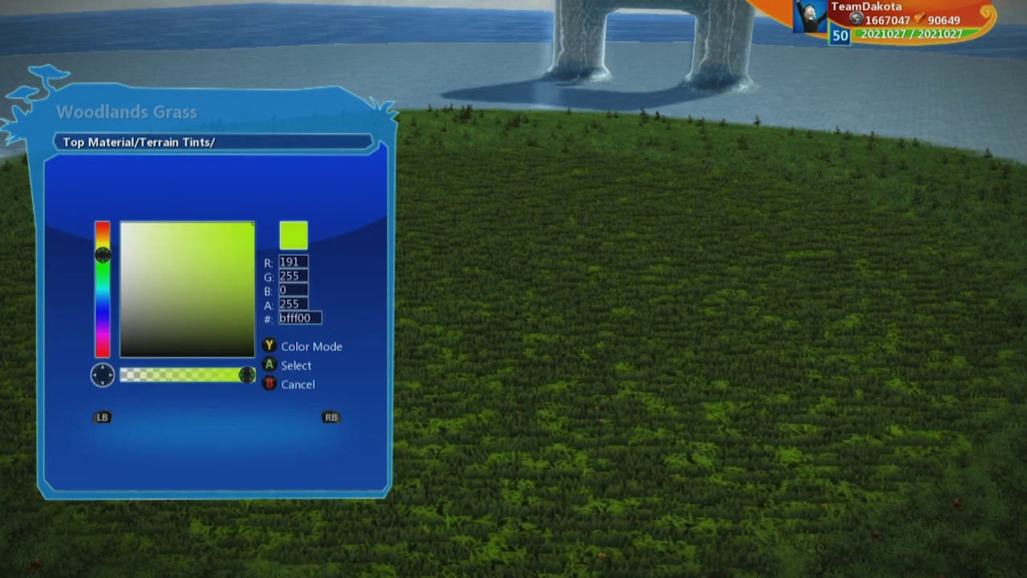
{"action": "key", "text": "Return"}
Step: Set the top material's Material Color 2 to a fully saturated bright red
{"action": "key", "text": "Down"}
{"action": "key", "text": "Down"}
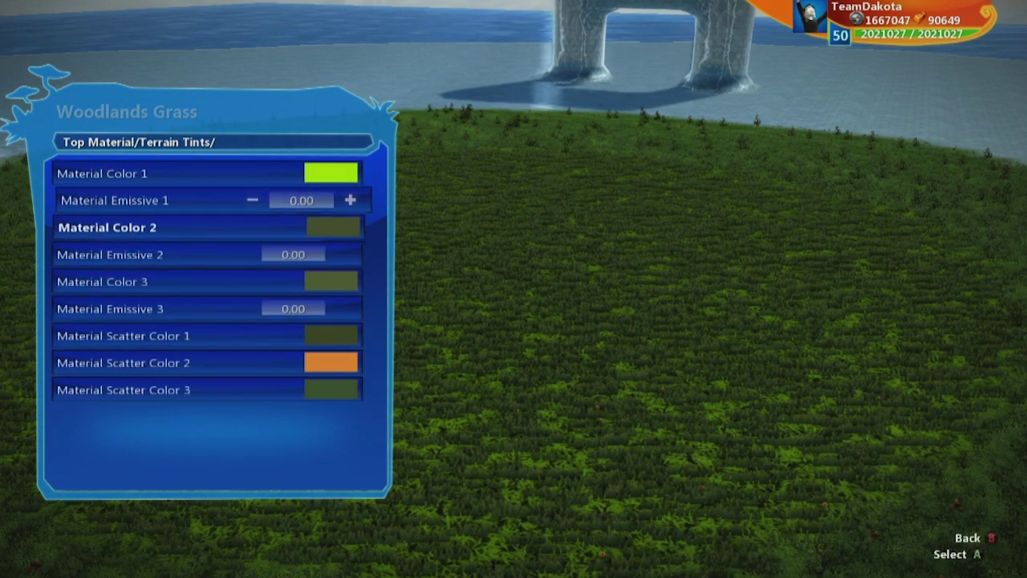
{"action": "key", "text": "Return"}
{"action": "key", "text": "Up"}
{"action": "key", "text": "Up"}
{"action": "key", "text": "Right"}
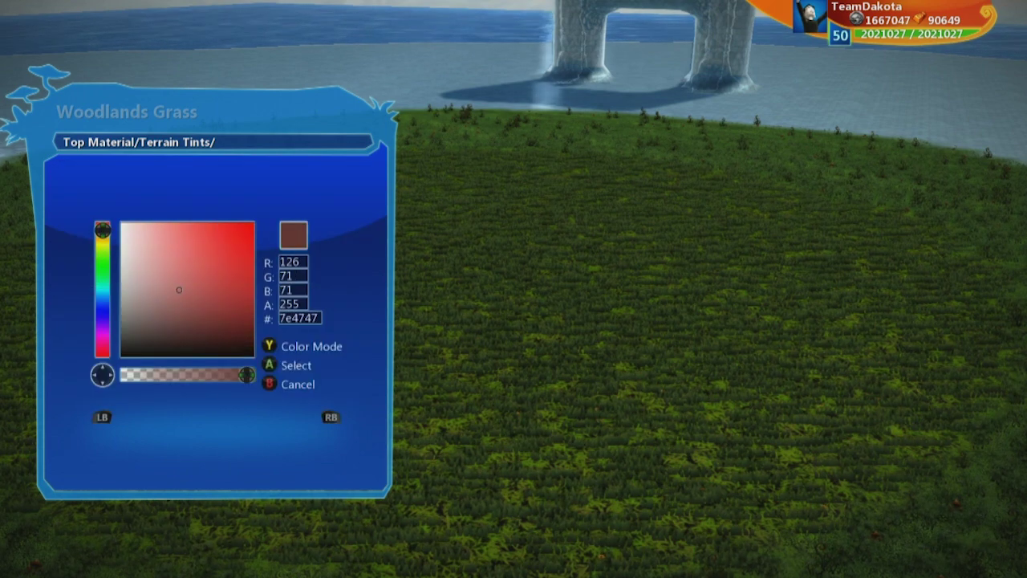
{"action": "key", "text": "Up"}
{"action": "key", "text": "Right"}
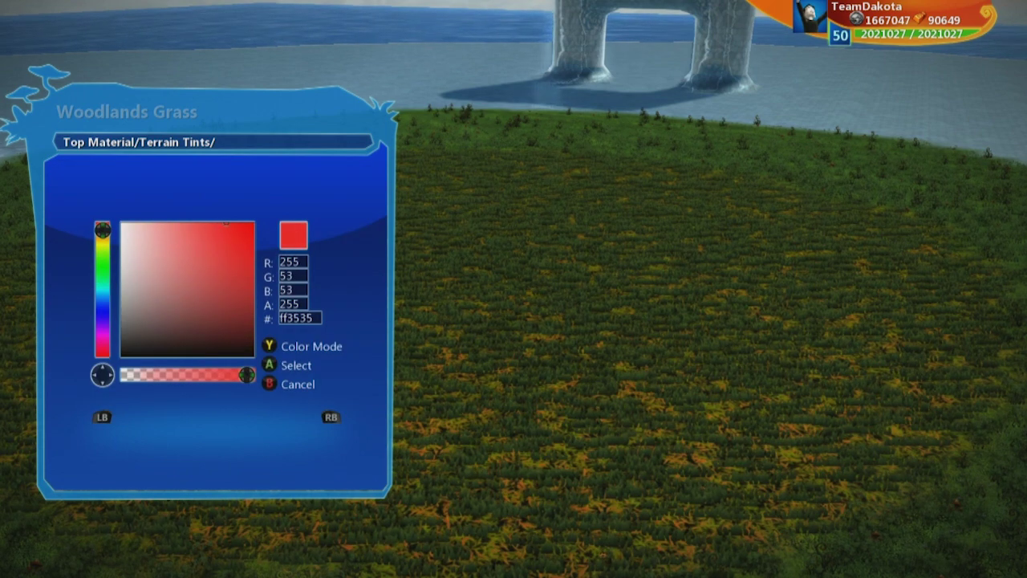
{"action": "key", "text": "Right"}
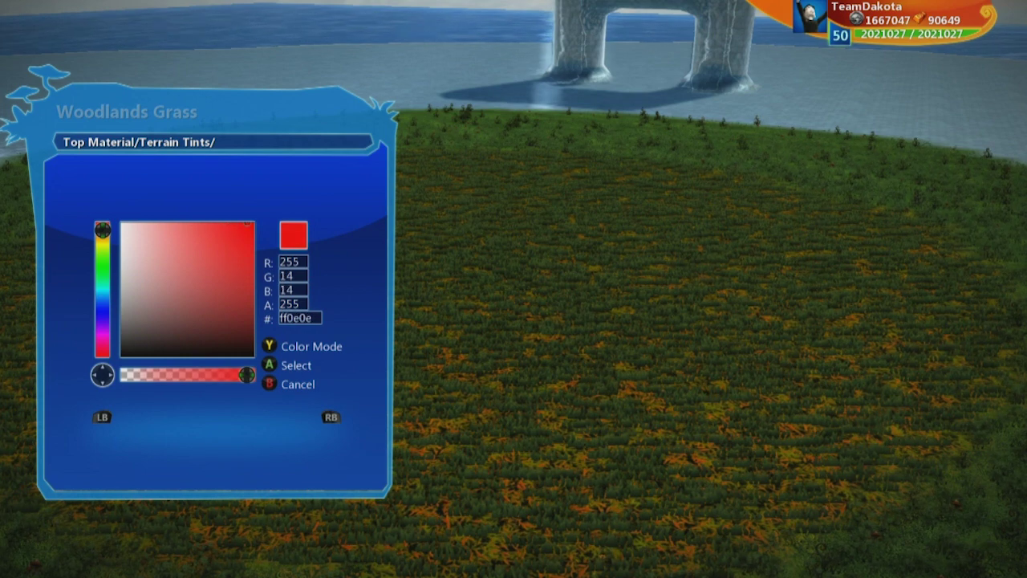
{"action": "key", "text": "Right"}
{"action": "key", "text": "Return"}
Step: Set the top material's Material Color 3 to bright yellow, f4e700
{"action": "key", "text": "Down"}
{"action": "key", "text": "Down"}
{"action": "key", "text": "Return"}
{"action": "key", "text": "Up"}
{"action": "key", "text": "Up"}
{"action": "key", "text": "Up"}
{"action": "key", "text": "Down"}
{"action": "key", "text": "Right"}
{"action": "key", "text": "Up"}
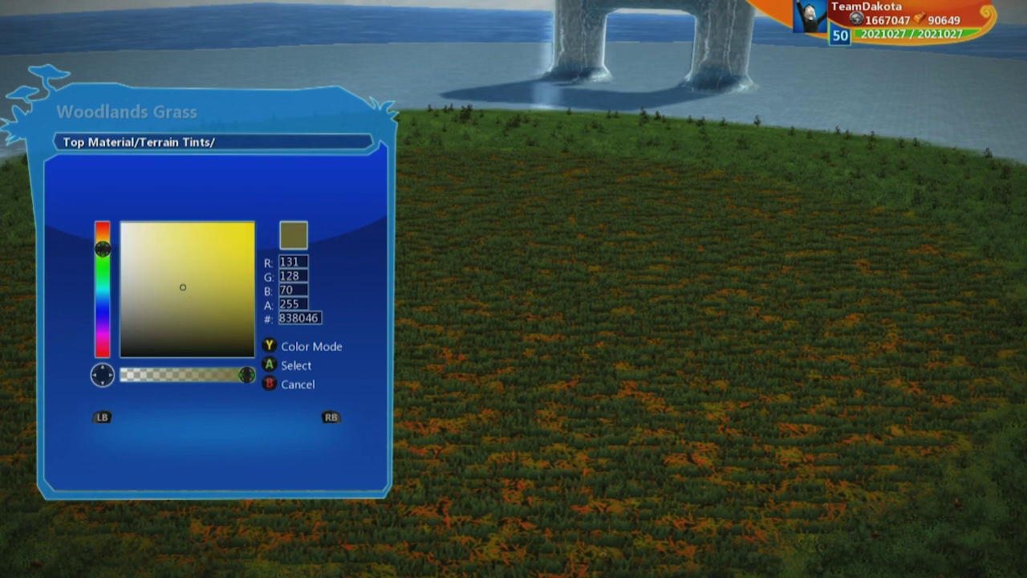
{"action": "key", "text": "Up"}
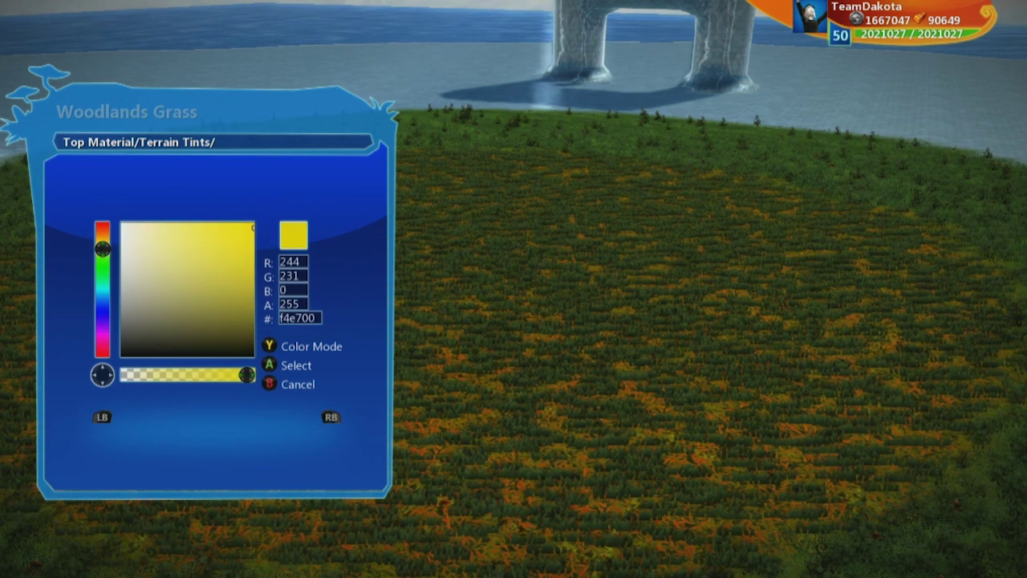
{"action": "key", "text": "Return"}
Step: Look over the material color, emissive and scatter color entries in Terrain Tints
{"action": "key", "text": "Up"}
{"action": "key", "text": "Up"}
{"action": "key", "text": "Up"}
{"action": "key", "text": "Down"}
{"action": "key", "text": "Down"}
{"action": "key", "text": "Down"}
{"action": "key", "text": "Down"}
{"action": "key", "text": "Down"}
{"action": "key", "text": "Up"}
{"action": "key", "text": "Down"}
{"action": "key", "text": "Down"}
{"action": "key", "text": "Up"}
{"action": "key", "text": "Down"}
{"action": "key", "text": "Down"}
{"action": "key", "text": "Up"}
{"action": "key", "text": "Up"}
{"action": "key", "text": "Down"}
{"action": "key", "text": "Up"}
{"action": "key", "text": "Down"}
{"action": "key", "text": "Up"}
Step: Set Material Scatter Color 1 to a bright yellow-green
{"action": "key", "text": "Return"}
{"action": "key", "text": "Up"}
{"action": "key", "text": "Right"}
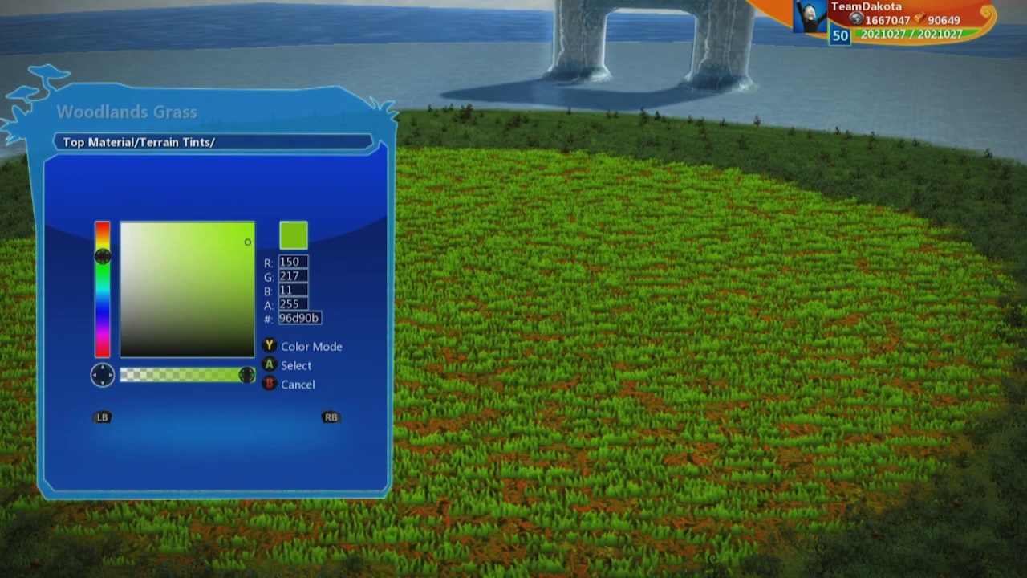
{"action": "key", "text": "Up"}
{"action": "key", "text": "Right"}
{"action": "key", "text": "Return"}
Step: Set Material Scatter Color 2 to bright red, ee0000
{"action": "key", "text": "Down"}
{"action": "key", "text": "Return"}
{"action": "key", "text": "Up"}
{"action": "key", "text": "Left"}
{"action": "key", "text": "Up"}
{"action": "key", "text": "Right"}
{"action": "key", "text": "Right"}
{"action": "key", "text": "Down"}
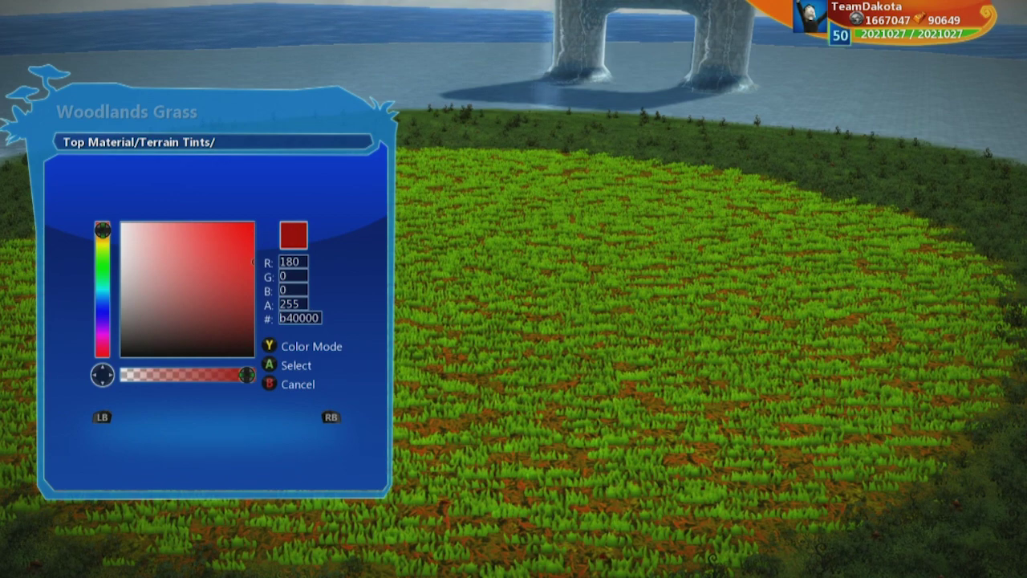
{"action": "key", "text": "Up"}
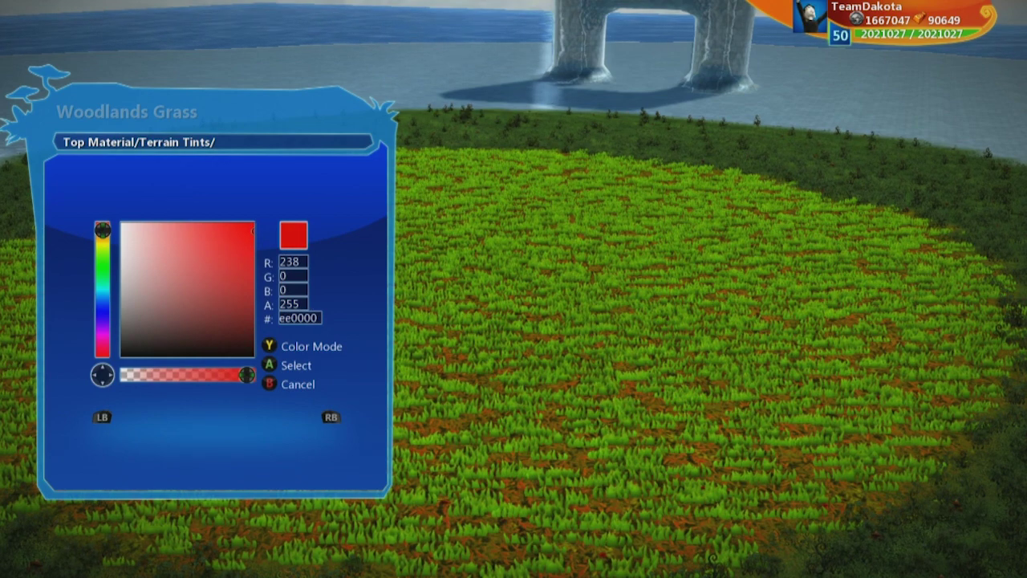
{"action": "key", "text": "Return"}
Step: Set Material Scatter Color 3 to black, 000000
{"action": "key", "text": "Down"}
{"action": "key", "text": "Return"}
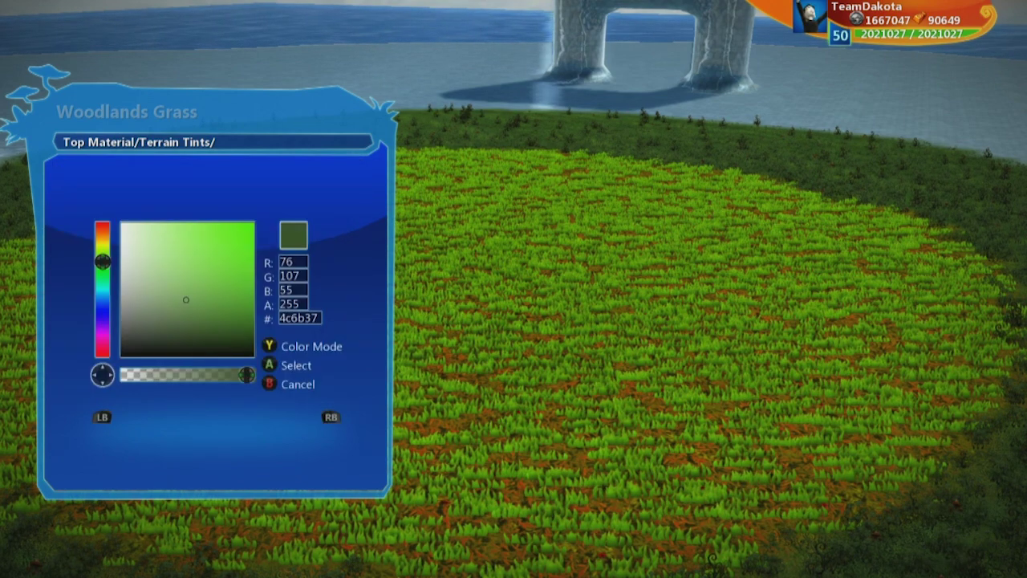
{"action": "key", "text": "Right"}
{"action": "key", "text": "Up"}
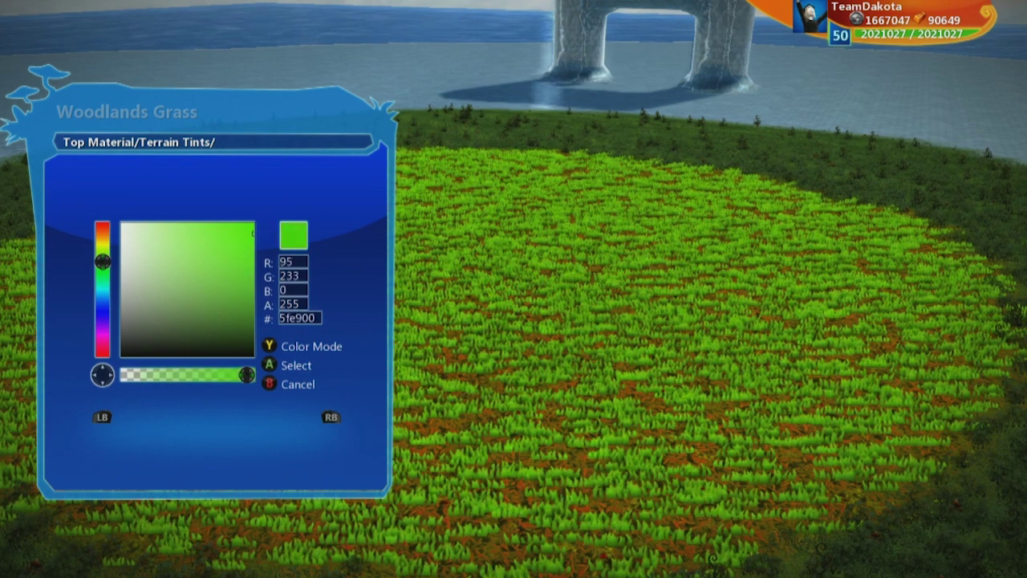
{"action": "key", "text": "Down"}
{"action": "key", "text": "Left"}
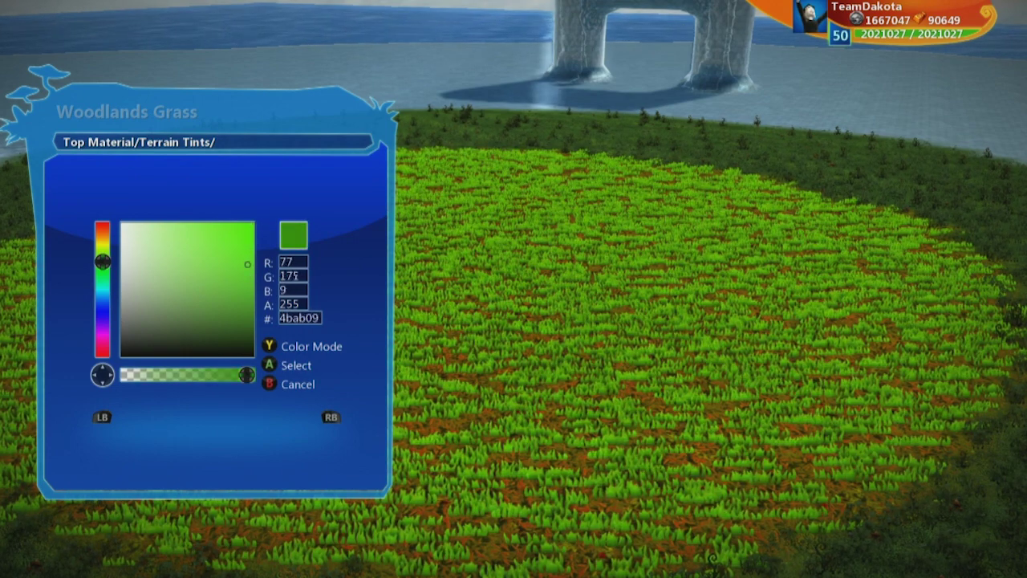
{"action": "key", "text": "Down"}
{"action": "key", "text": "Left"}
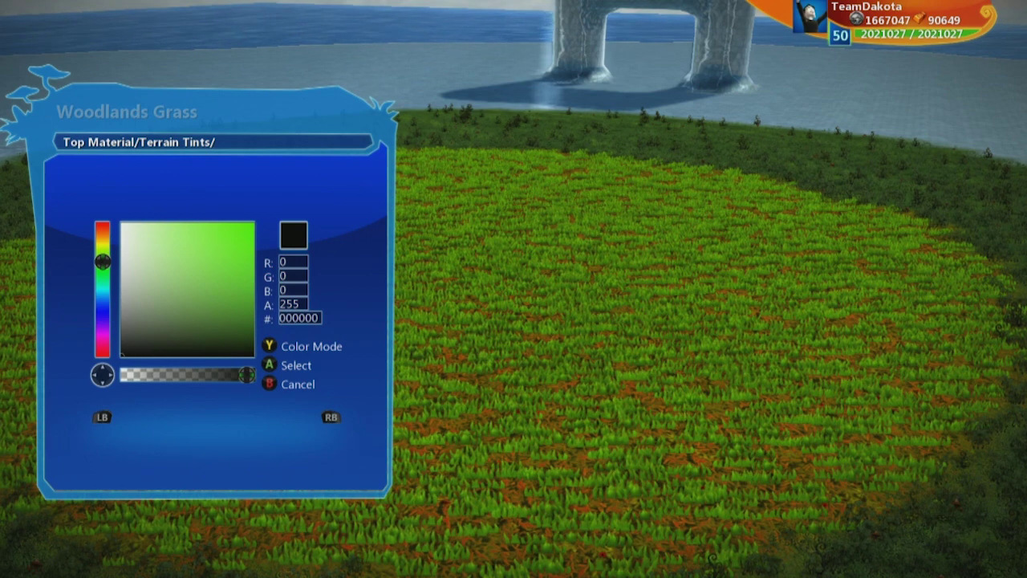
{"action": "key", "text": "Return"}
Step: Raise the top material's Material Emissive 1 to 0.60
{"action": "key", "text": "Up"}
{"action": "key", "text": "Up"}
{"action": "key", "text": "Up"}
{"action": "key", "text": "Up"}
{"action": "key", "text": "Up"}
{"action": "key", "text": "Up"}
{"action": "key", "text": "Up"}
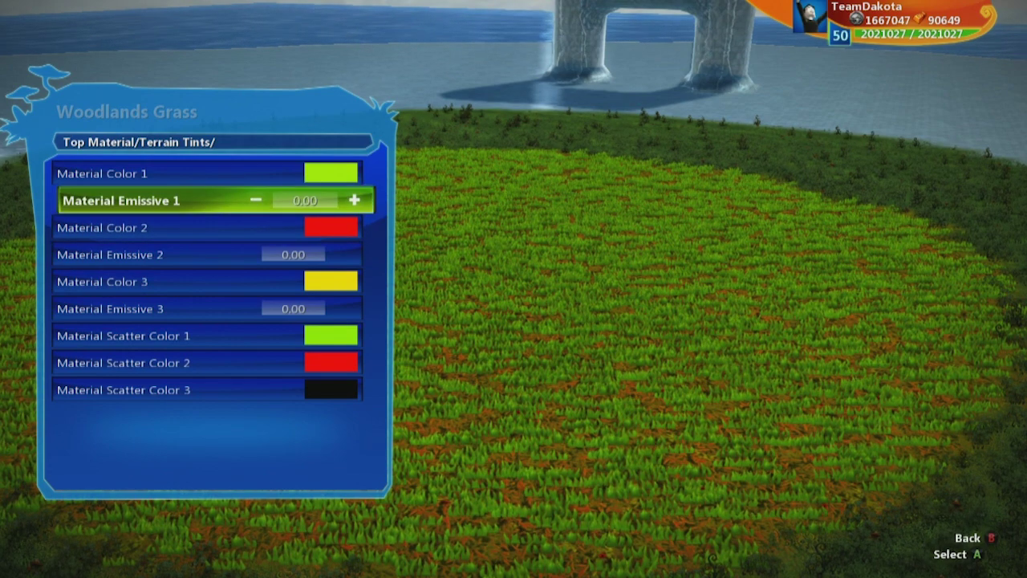
{"action": "key", "text": "Right"}
{"action": "key", "text": "Right"}
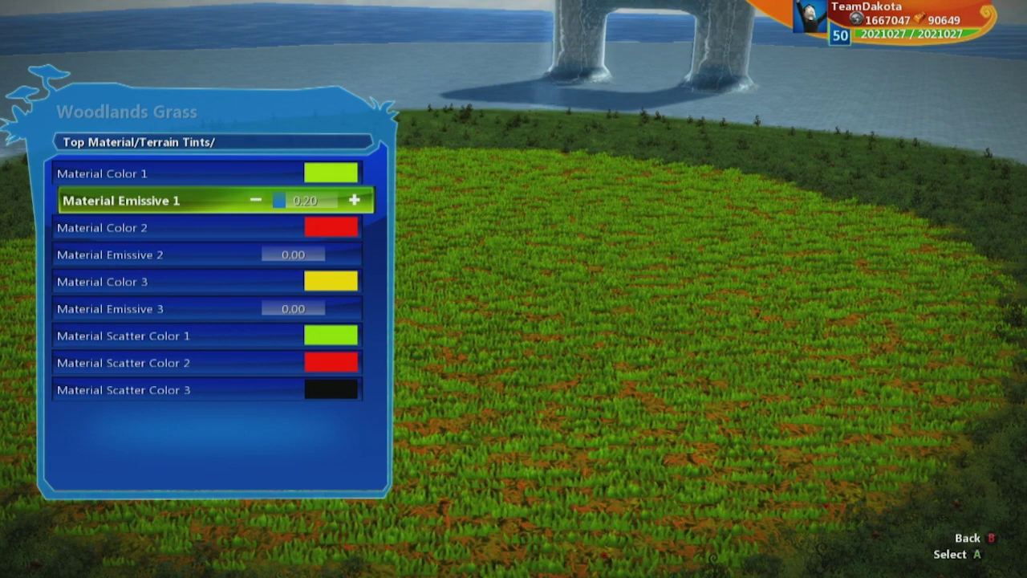
{"action": "key", "text": "Left"}
{"action": "key", "text": "Left"}
{"action": "key", "text": "Left"}
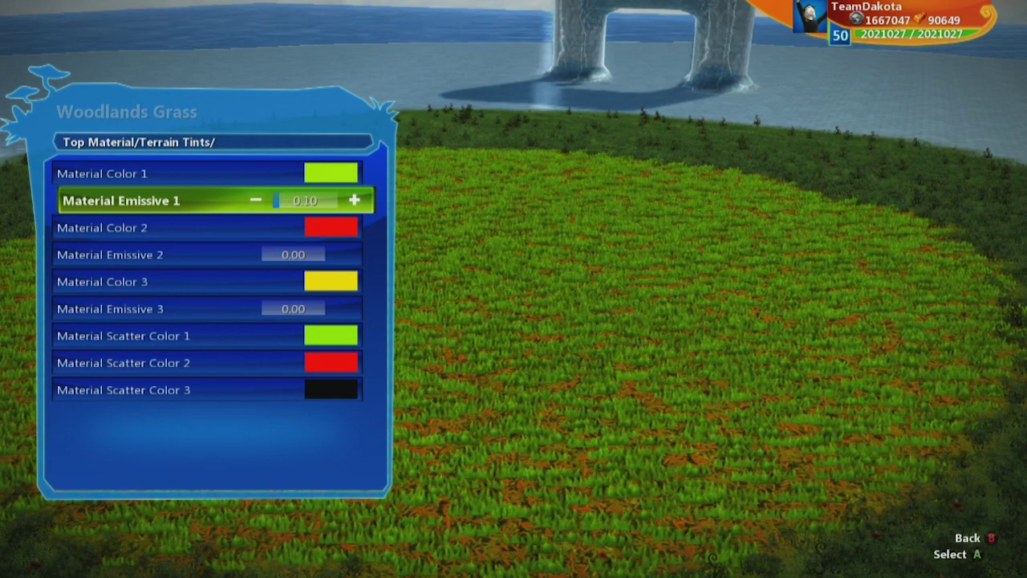
{"action": "key", "text": "Right"}
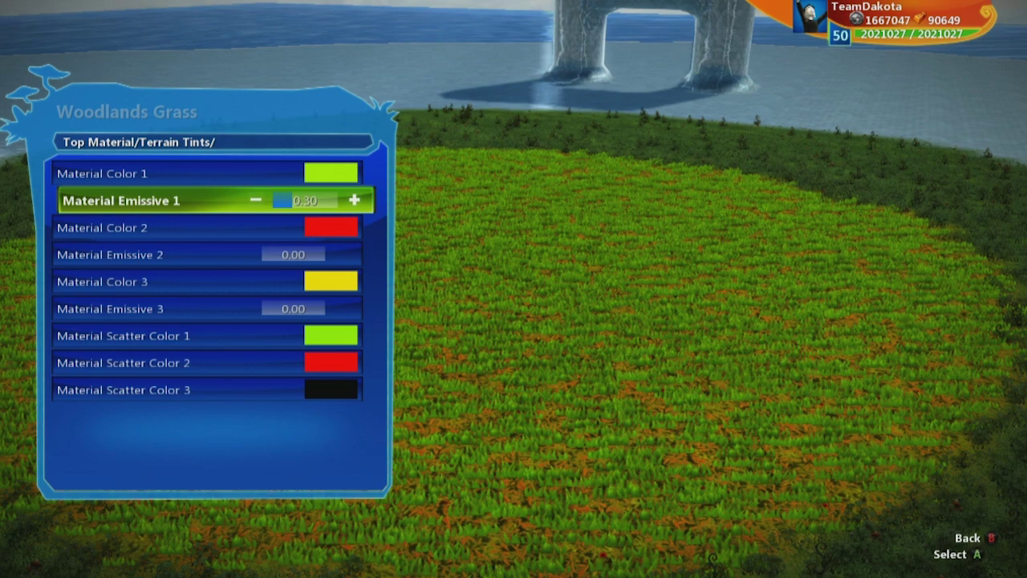
{"action": "key", "text": "Right"}
{"action": "key", "text": "Right"}
{"action": "key", "text": "Down"}
{"action": "key", "text": "Up"}
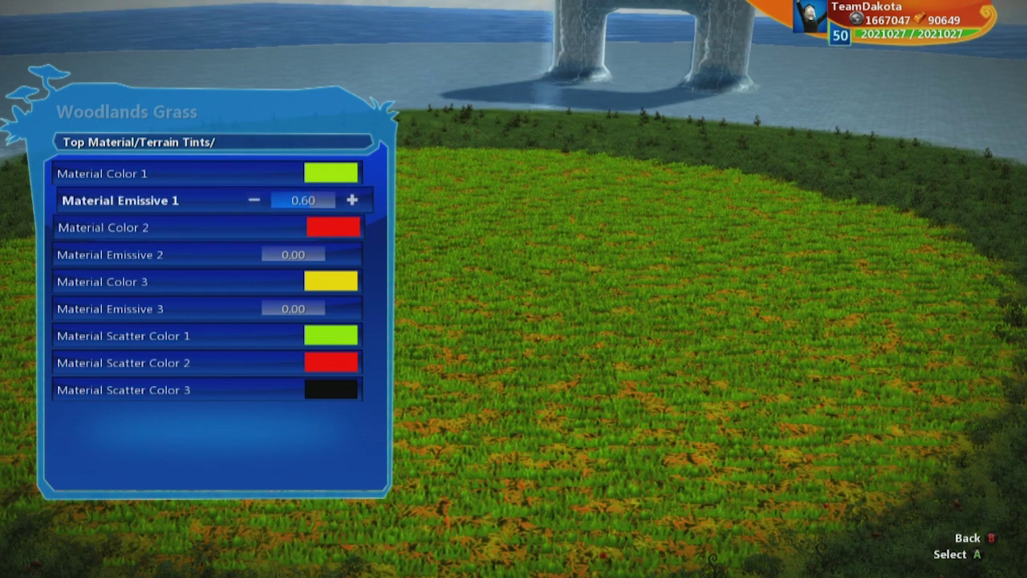
Step: Raise Material Emissive 1 further and return it to 0.00
{"action": "key", "text": "Right"}
{"action": "key", "text": "Right"}
{"action": "key", "text": "Right"}
{"action": "key", "text": "Right"}
{"action": "key", "text": "Left"}
{"action": "key", "text": "Left"}
{"action": "key", "text": "Left"}
{"action": "key", "text": "Left"}
{"action": "key", "text": "Left"}
{"action": "key", "text": "Left"}
{"action": "key", "text": "Left"}
{"action": "key", "text": "Left"}
{"action": "key", "text": "Left"}
Step: Try a Material Emissive 2 of 0.10 and return it to 0.00
{"action": "key", "text": "Down"}
{"action": "key", "text": "Down"}
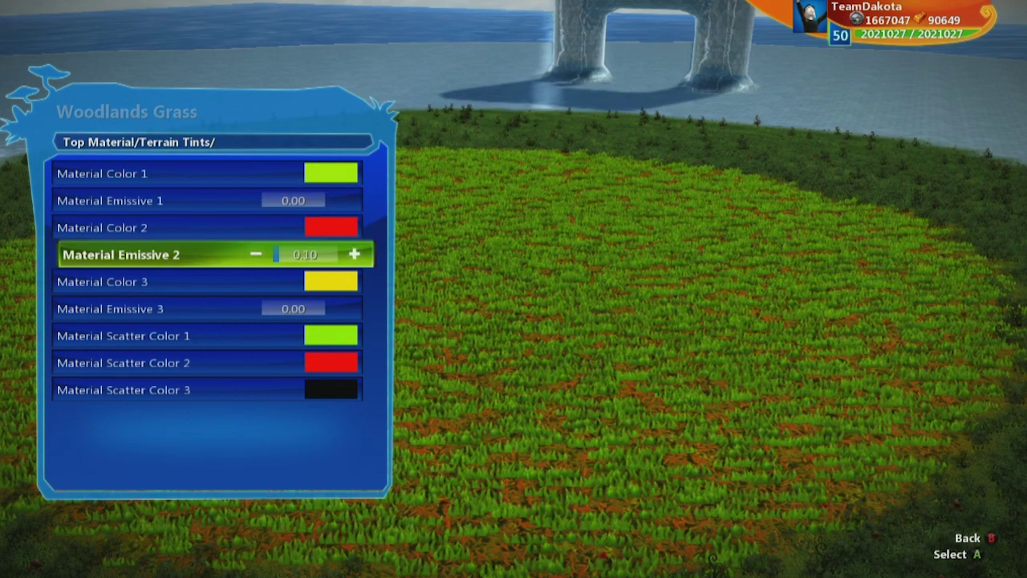
{"action": "key", "text": "Left"}
{"action": "key", "text": "Left"}
{"action": "key", "text": "Left"}
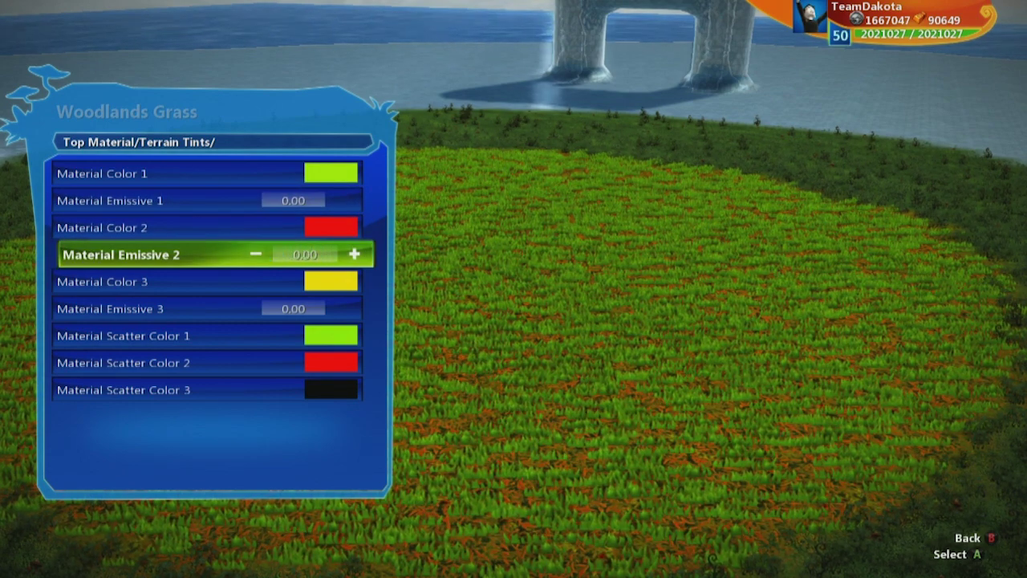
Step: Try a stronger Material Emissive 3 on the top material and lower it back down
{"action": "key", "text": "Down"}
{"action": "key", "text": "Down"}
{"action": "key", "text": "Right"}
{"action": "key", "text": "Right"}
{"action": "key", "text": "Right"}
{"action": "key", "text": "Right"}
{"action": "key", "text": "Right"}
{"action": "key", "text": "Right"}
{"action": "key", "text": "Right"}
{"action": "key", "text": "Right"}
{"action": "key", "text": "Left"}
{"action": "key", "text": "Left"}
{"action": "key", "text": "Left"}
{"action": "key", "text": "Left"}
{"action": "key", "text": "Left"}
{"action": "key", "text": "Left"}
{"action": "key", "text": "Left"}
Step: Leave Terrain Tints and set the top material's Scatter Visible to False
{"action": "key", "text": "Up"}
{"action": "key", "text": "Up"}
{"action": "key", "text": "Escape"}
{"action": "key", "text": "Up"}
{"action": "key", "text": "Down"}
{"action": "key", "text": "Down"}
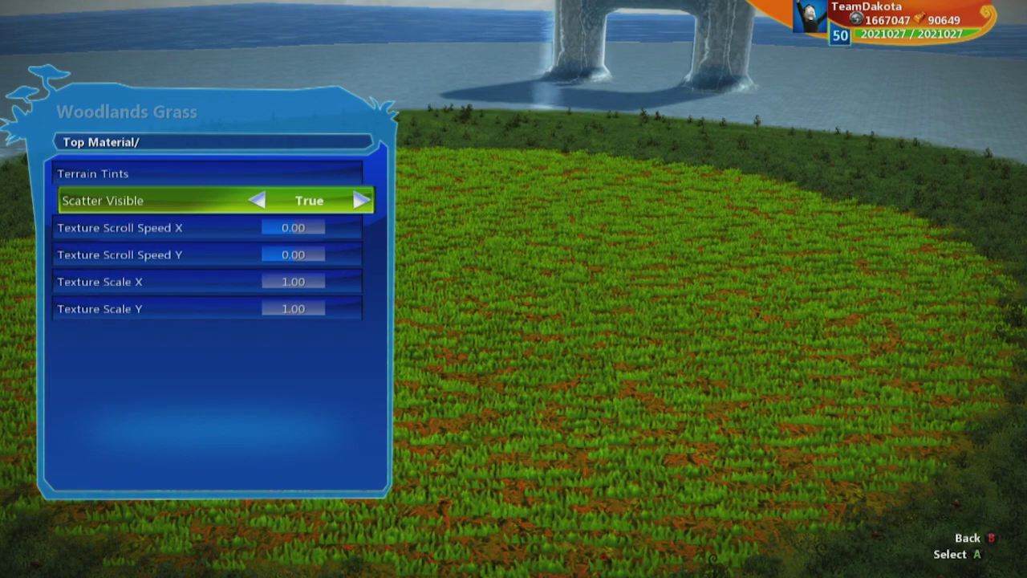
{"action": "key", "text": "Right"}
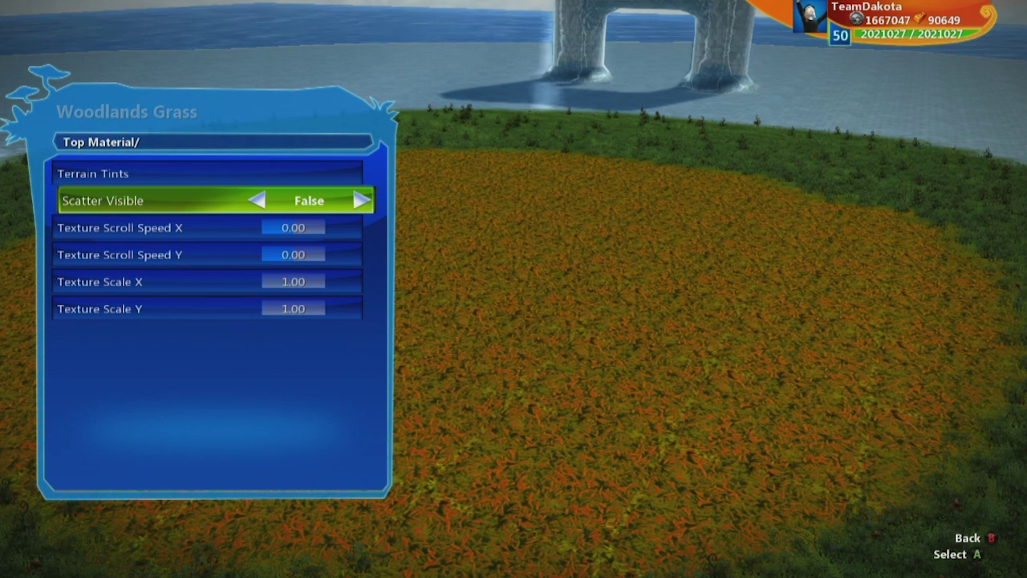
Step: Look over the scatter visibility, texture scroll speed and texture scale entries of the top material
{"action": "key", "text": "Down"}
{"action": "key", "text": "Down"}
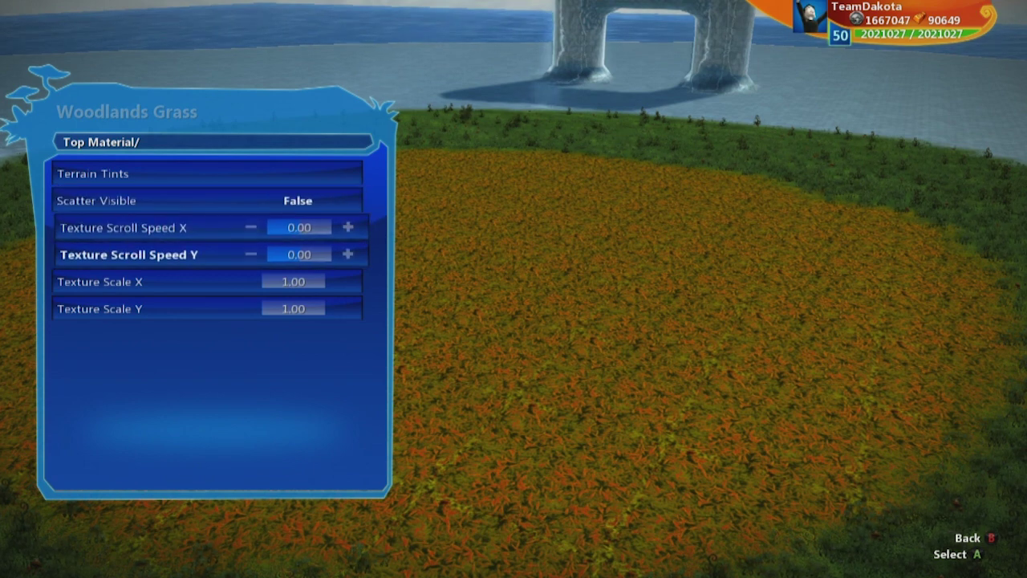
{"action": "key", "text": "Up"}
{"action": "key", "text": "Down"}
{"action": "key", "text": "Down"}
{"action": "key", "text": "Down"}
{"action": "key", "text": "Up"}
{"action": "key", "text": "Up"}
{"action": "key", "text": "Up"}
{"action": "key", "text": "Down"}
{"action": "key", "text": "Down"}
{"action": "key", "text": "Up"}
{"action": "key", "text": "Up"}
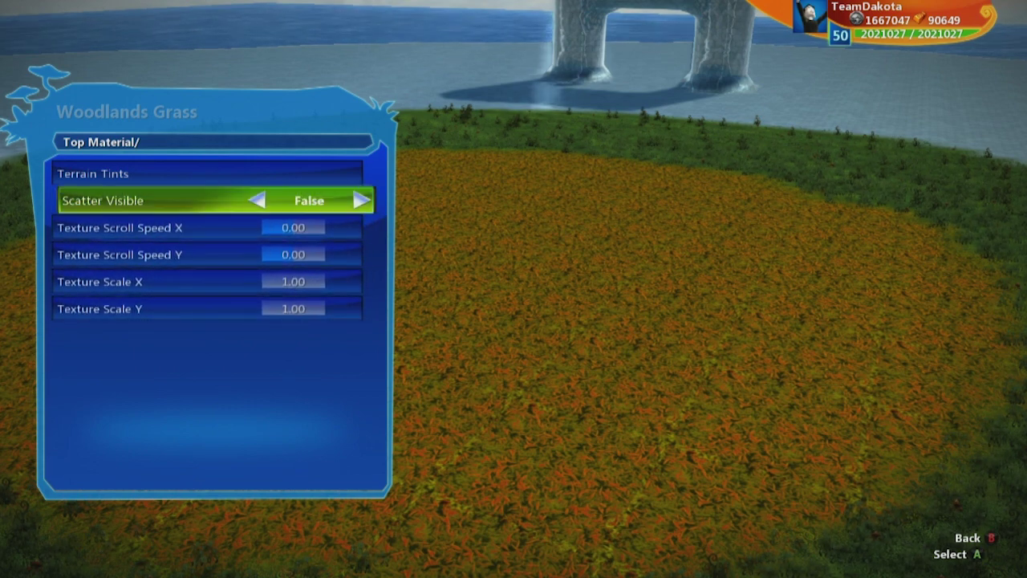
Step: Switch Scatter Visible to True and back to False to compare the terrain with and without scatter
{"action": "key", "text": "Right"}
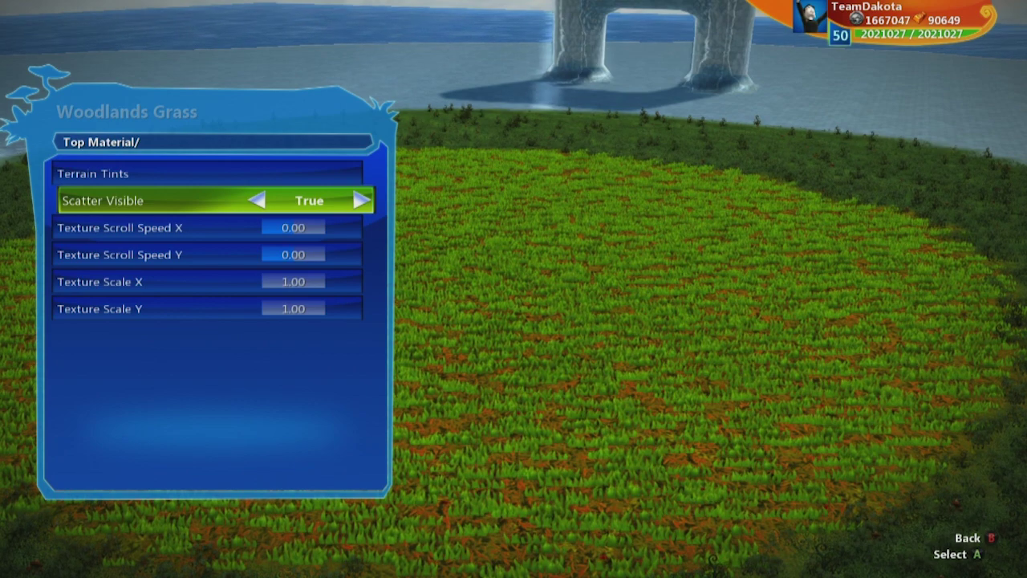
{"action": "key", "text": "Down"}
{"action": "key", "text": "Up"}
{"action": "key", "text": "Left"}
Step: Raise the top material's Texture Scroll Speed X to 0.90
{"action": "key", "text": "Down"}
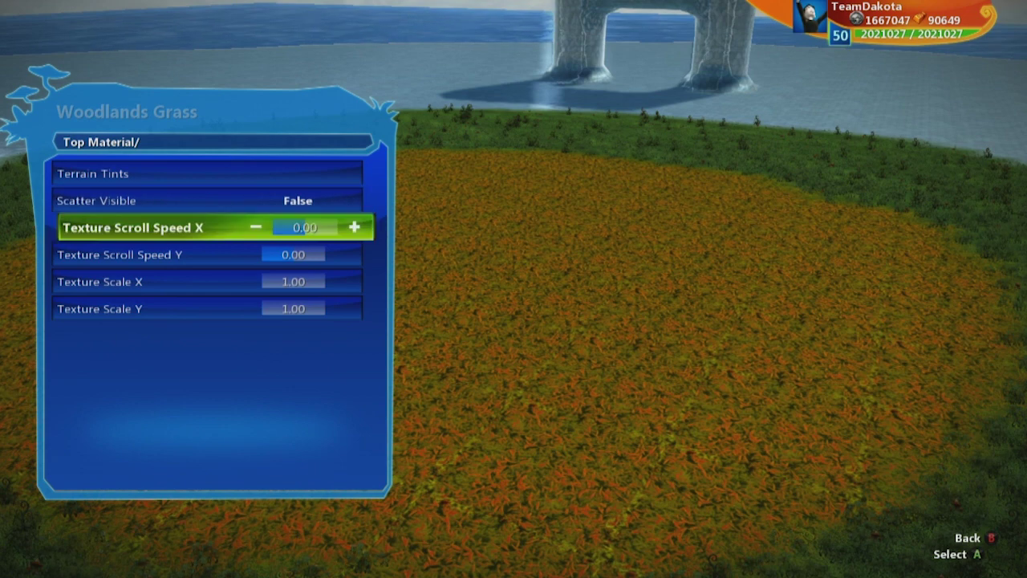
{"action": "key", "text": "Down"}
{"action": "key", "text": "Up"}
{"action": "key", "text": "Right"}
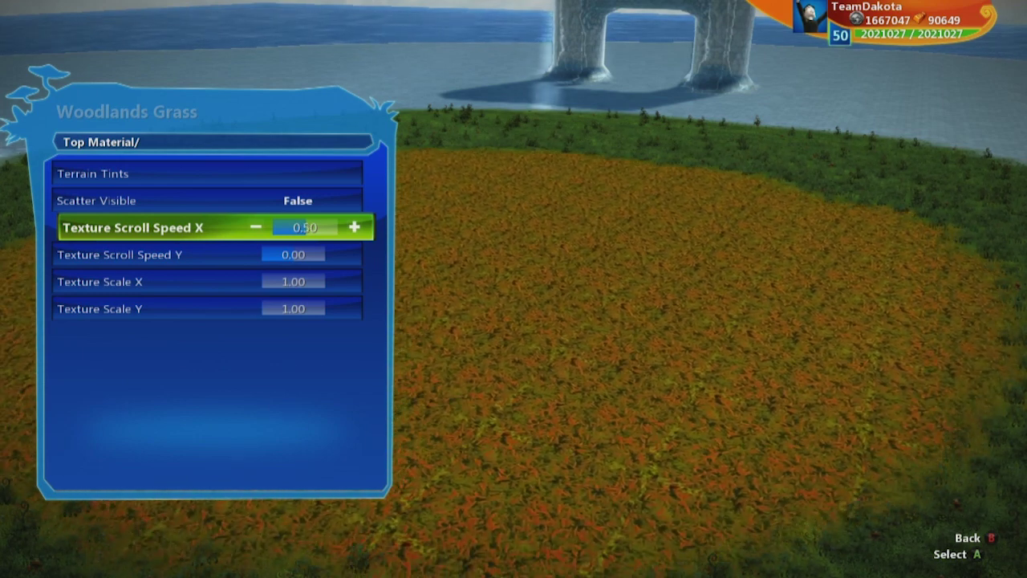
{"action": "key", "text": "Right"}
{"action": "key", "text": "Right"}
{"action": "key", "text": "Right"}
{"action": "key", "text": "Right"}
{"action": "key", "text": "Right"}
{"action": "key", "text": "Right"}
{"action": "key", "text": "Right"}
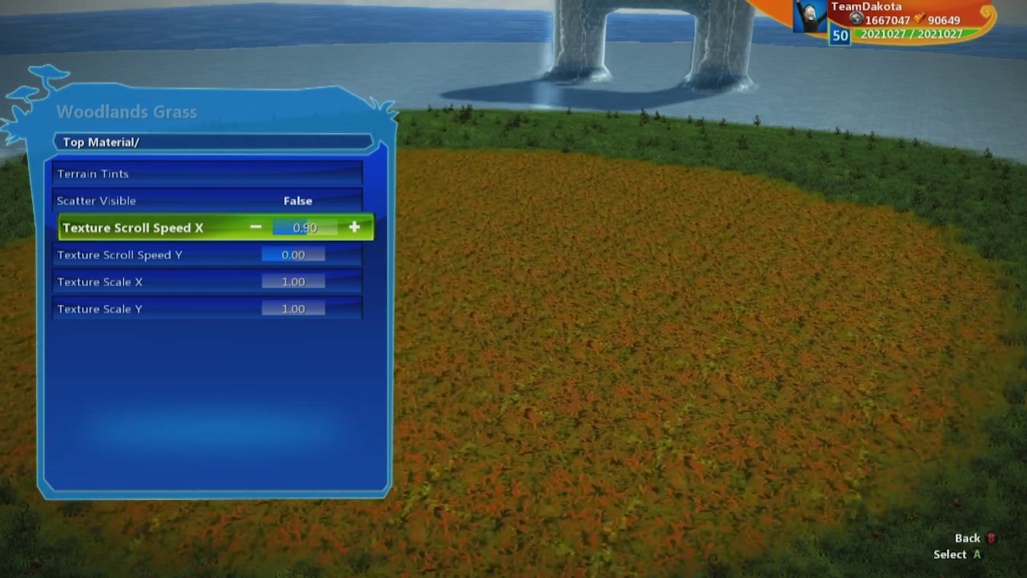
Step: Reverse the horizontal texture scroll by lowering Texture Scroll Speed X to -1.00
{"action": "key", "text": "Left"}
{"action": "key", "text": "Left"}
{"action": "key", "text": "Left"}
{"action": "key", "text": "Left"}
{"action": "key", "text": "Left"}
{"action": "key", "text": "Left"}
{"action": "key", "text": "Left"}
{"action": "key", "text": "Left"}
{"action": "key", "text": "Left"}
{"action": "key", "text": "Left"}
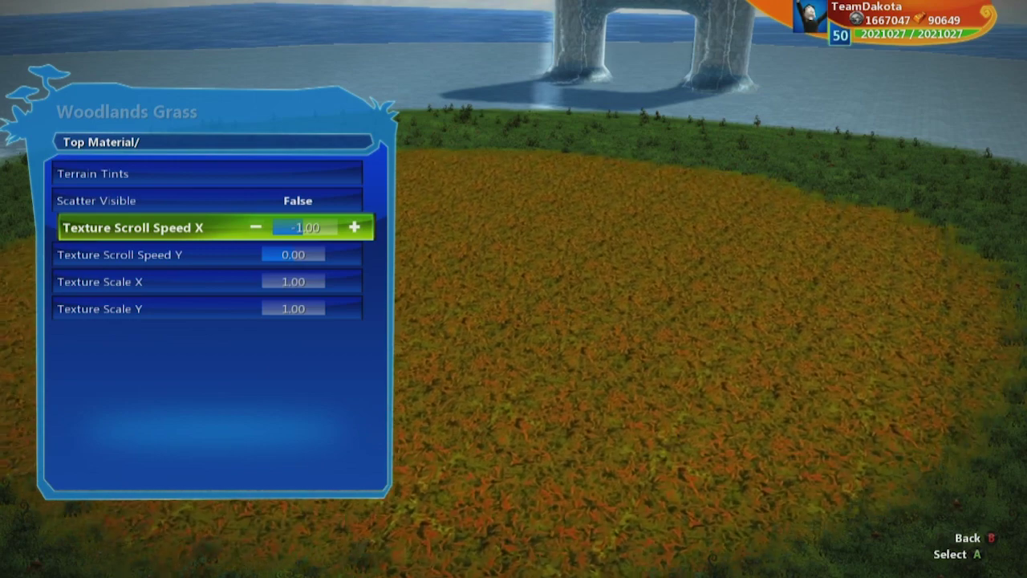
Step: Return Texture Scroll Speed X to 0.00
{"action": "key", "text": "Right"}
{"action": "key", "text": "Right"}
{"action": "key", "text": "Right"}
{"action": "key", "text": "Right"}
{"action": "key", "text": "Right"}
Step: Set Texture Scroll Speed Y to 1.00 and reverse it to -2.00
{"action": "key", "text": "Down"}
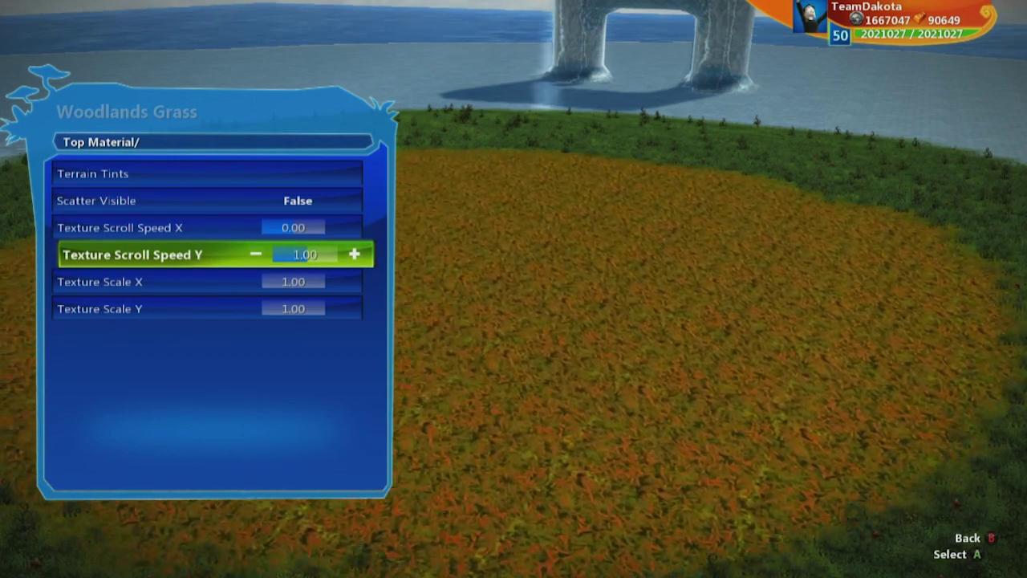
{"action": "key", "text": "Left"}
{"action": "key", "text": "Left"}
{"action": "key", "text": "Left"}
{"action": "key", "text": "Left"}
{"action": "key", "text": "Left"}
{"action": "key", "text": "Left"}
{"action": "key", "text": "Left"}
{"action": "key", "text": "Left"}
{"action": "key", "text": "Left"}
{"action": "key", "text": "Left"}
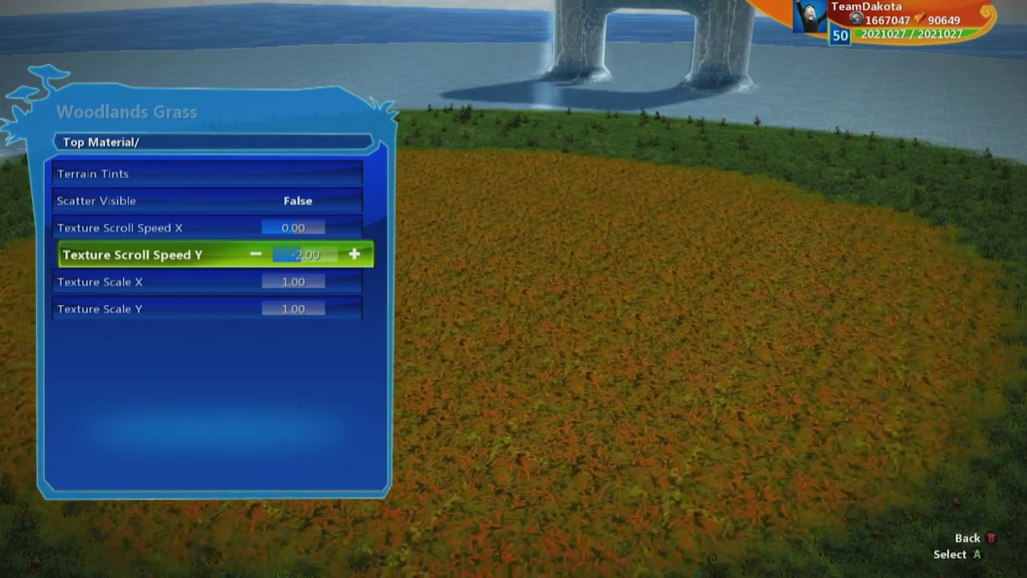
Step: Return Texture Scroll Speed Y to 0.00
{"action": "key", "text": "Right"}
{"action": "key", "text": "Right"}
{"action": "key", "text": "Right"}
{"action": "key", "text": "Right"}
{"action": "key", "text": "Right"}
{"action": "key", "text": "Right"}
{"action": "key", "text": "Right"}
{"action": "key", "text": "Right"}
{"action": "key", "text": "Right"}
{"action": "key", "text": "Right"}
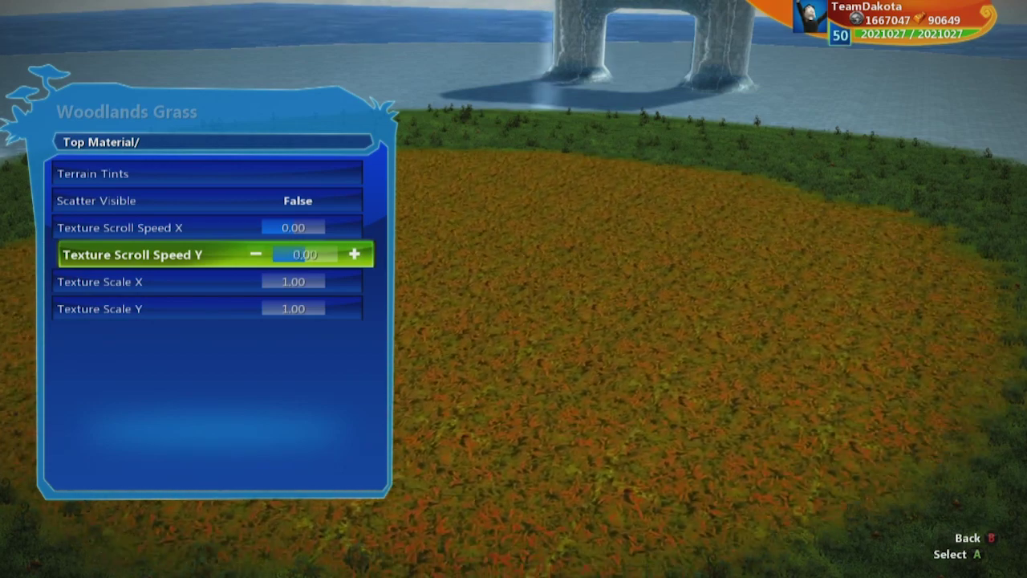
Step: Set the top material's Texture Scroll Speed X to 2.00
{"action": "key", "text": "Up"}
{"action": "key", "text": "Right"}
{"action": "key", "text": "Right"}
{"action": "key", "text": "Right"}
{"action": "key", "text": "Right"}
{"action": "key", "text": "Right"}
{"action": "key", "text": "Right"}
{"action": "key", "text": "Right"}
{"action": "key", "text": "Right"}
{"action": "key", "text": "Right"}
{"action": "key", "text": "Right"}
Step: Set the top material's Texture Scroll Speed Y to 2.00
{"action": "key", "text": "Down"}
{"action": "key", "text": "Right"}
{"action": "key", "text": "Right"}
{"action": "key", "text": "Right"}
{"action": "key", "text": "Right"}
{"action": "key", "text": "Right"}
{"action": "key", "text": "Right"}
{"action": "key", "text": "Right"}
{"action": "key", "text": "Right"}
{"action": "key", "text": "Right"}
{"action": "key", "text": "Right"}
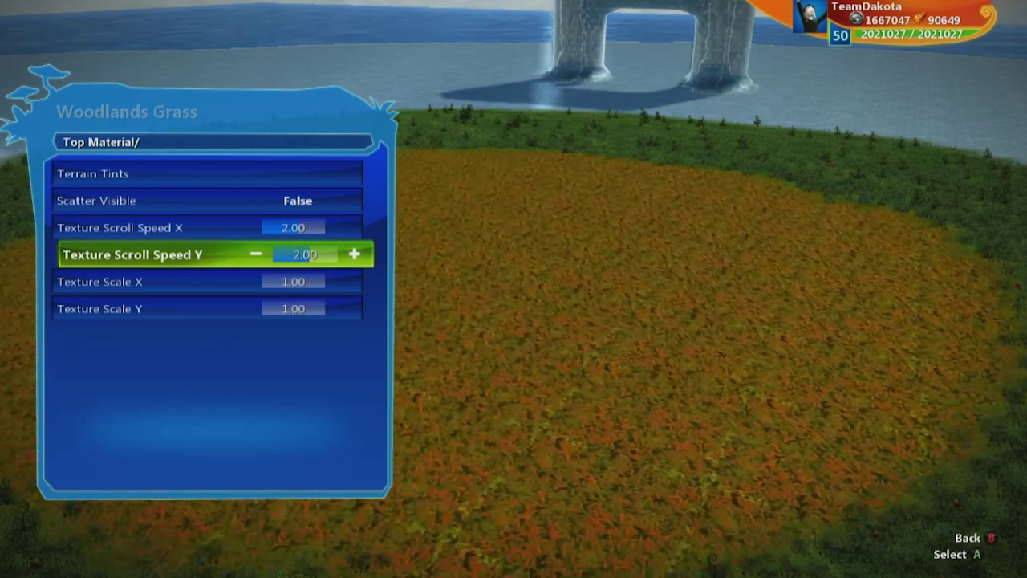
Step: Return the top material's Texture Scroll Speed Y to 0.00
{"action": "key", "text": "Left"}
{"action": "key", "text": "Left"}
{"action": "key", "text": "Left"}
{"action": "key", "text": "Left"}
{"action": "key", "text": "Left"}
{"action": "key", "text": "Left"}
{"action": "key", "text": "Left"}
{"action": "key", "text": "Left"}
{"action": "key", "text": "Left"}
{"action": "key", "text": "Left"}
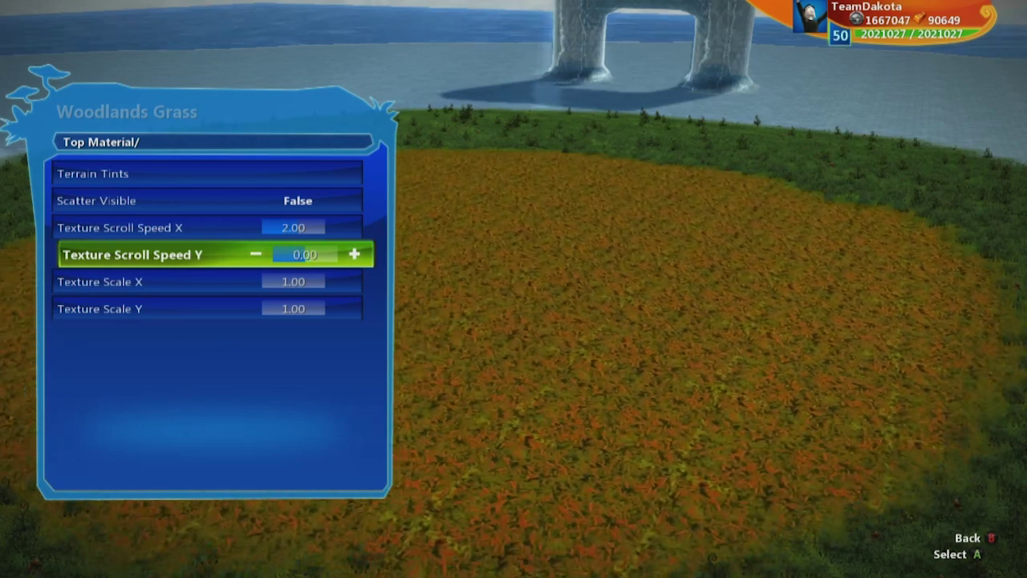
Step: Return the top material's Texture Scroll Speed X to 0.00
{"action": "key", "text": "Up"}
{"action": "key", "text": "Left"}
{"action": "key", "text": "Left"}
{"action": "key", "text": "Left"}
{"action": "key", "text": "Left"}
{"action": "key", "text": "Left"}
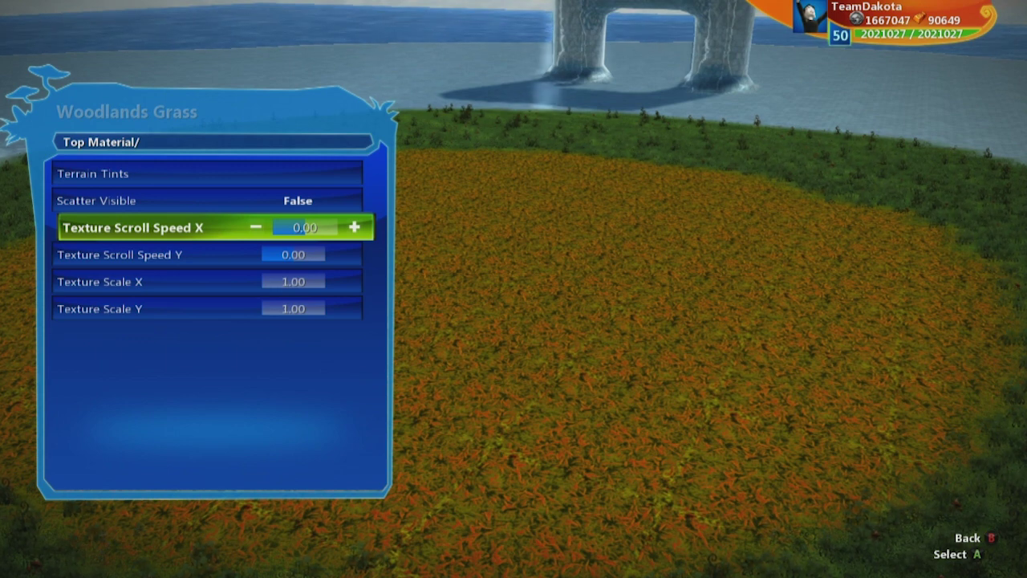
Step: Set Scatter Visible to True for the top material
{"action": "key", "text": "Down"}
{"action": "key", "text": "Up"}
{"action": "key", "text": "Down"}
{"action": "key", "text": "Down"}
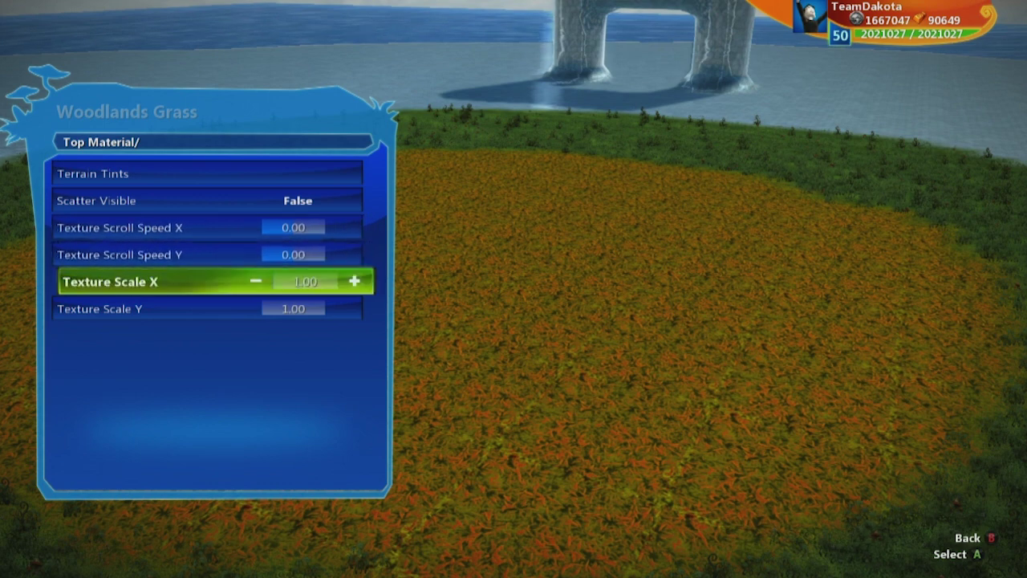
{"action": "key", "text": "Up"}
{"action": "key", "text": "Up"}
{"action": "key", "text": "Down"}
{"action": "key", "text": "Up"}
{"action": "key", "text": "Up"}
{"action": "key", "text": "Right"}
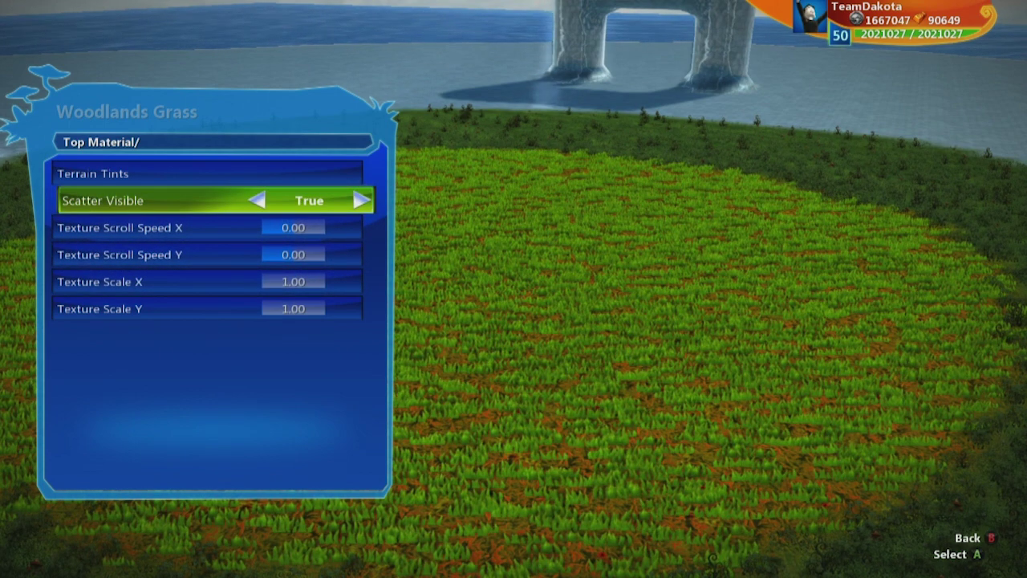
Step: Set the top material's Texture Scroll Speed X and Texture Scroll Speed Y to 0.40 each
{"action": "key", "text": "Down"}
{"action": "key", "text": "Right"}
{"action": "key", "text": "Right"}
{"action": "key", "text": "Right"}
{"action": "key", "text": "Right"}
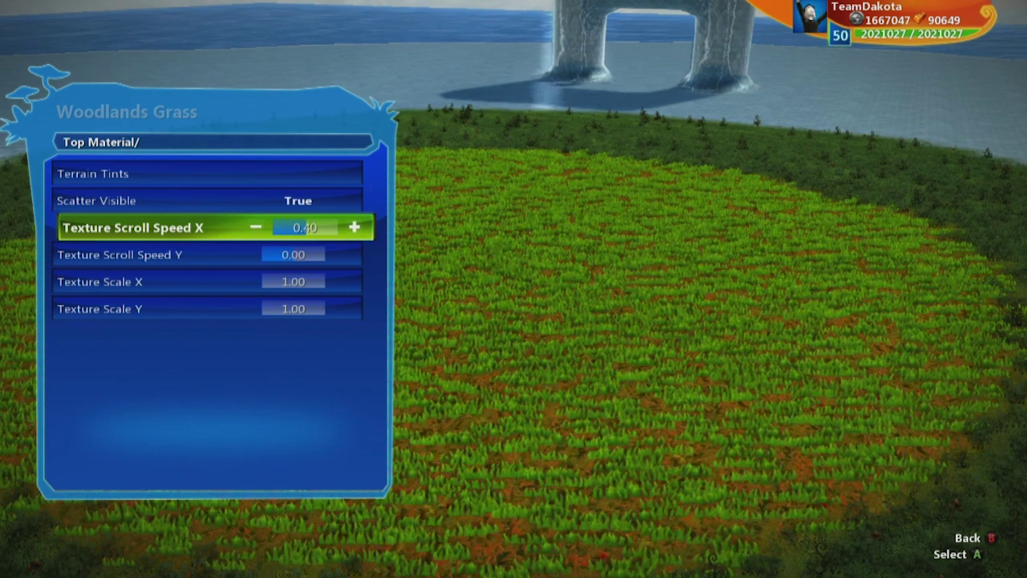
{"action": "key", "text": "Down"}
{"action": "key", "text": "Right"}
{"action": "key", "text": "Right"}
{"action": "key", "text": "Right"}
{"action": "key", "text": "Right"}
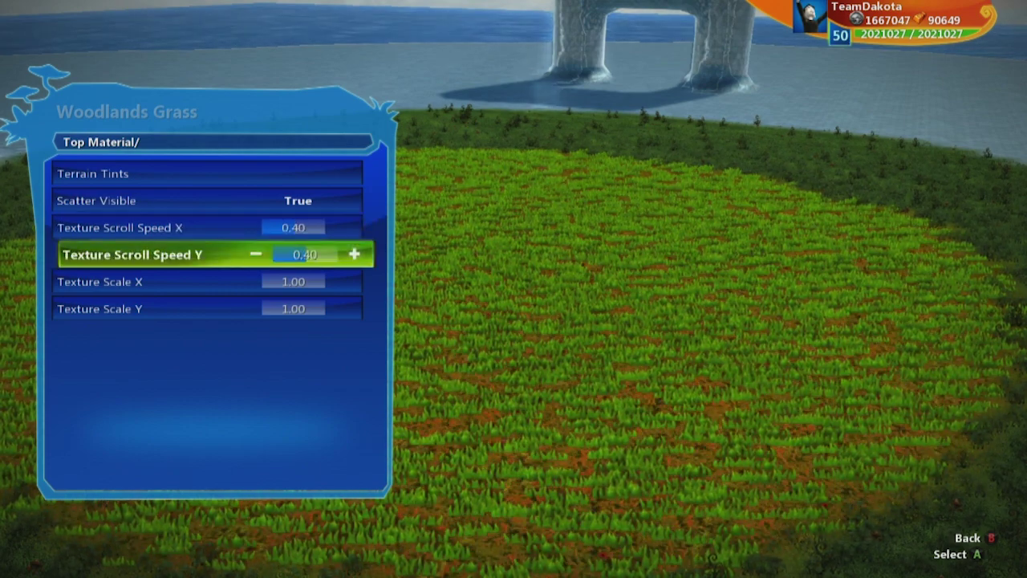
Step: Return both the Y and X texture scroll speeds of the top material to 0.00
{"action": "key", "text": "Left"}
{"action": "key", "text": "Left"}
{"action": "key", "text": "Left"}
{"action": "key", "text": "Left"}
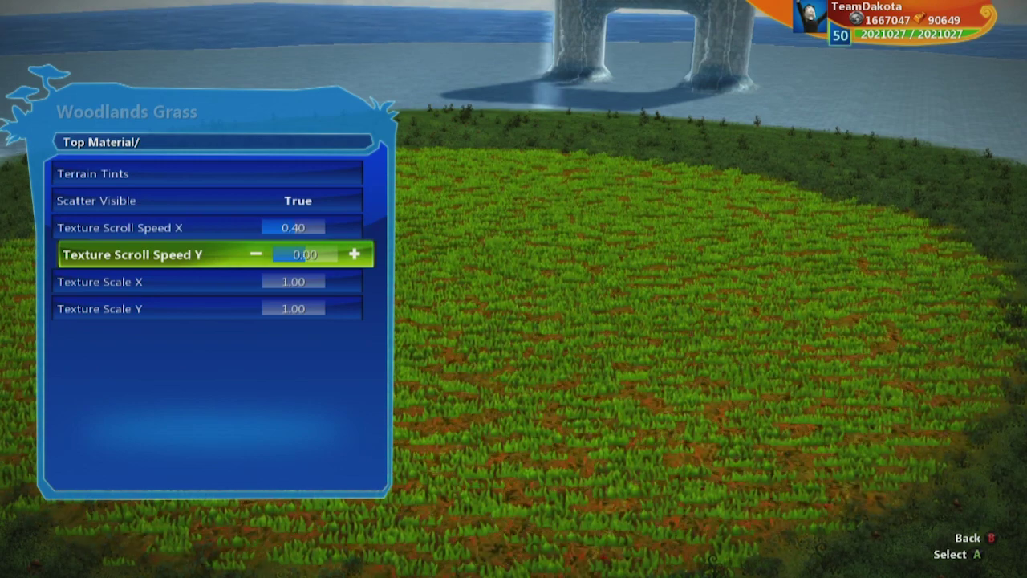
{"action": "key", "text": "Up"}
{"action": "key", "text": "Left"}
{"action": "key", "text": "Left"}
{"action": "key", "text": "Left"}
{"action": "key", "text": "Left"}
Step: Set the top material's Scatter Visible back to False
{"action": "key", "text": "Up"}
{"action": "key", "text": "Down"}
{"action": "key", "text": "Down"}
{"action": "key", "text": "Down"}
{"action": "key", "text": "Up"}
{"action": "key", "text": "Up"}
{"action": "key", "text": "Up"}
{"action": "key", "text": "Right"}
Step: Raise the top material's Texture Scale X to 25.00 to stretch the texture strongly
{"action": "key", "text": "Down"}
{"action": "key", "text": "Down"}
{"action": "key", "text": "Down"}
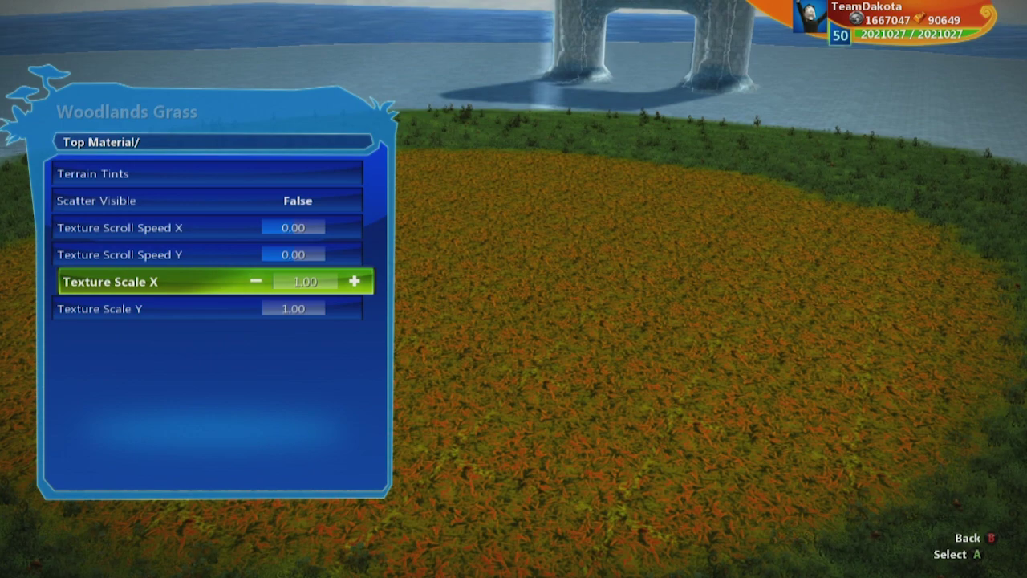
{"action": "key", "text": "Right"}
{"action": "key", "text": "Right"}
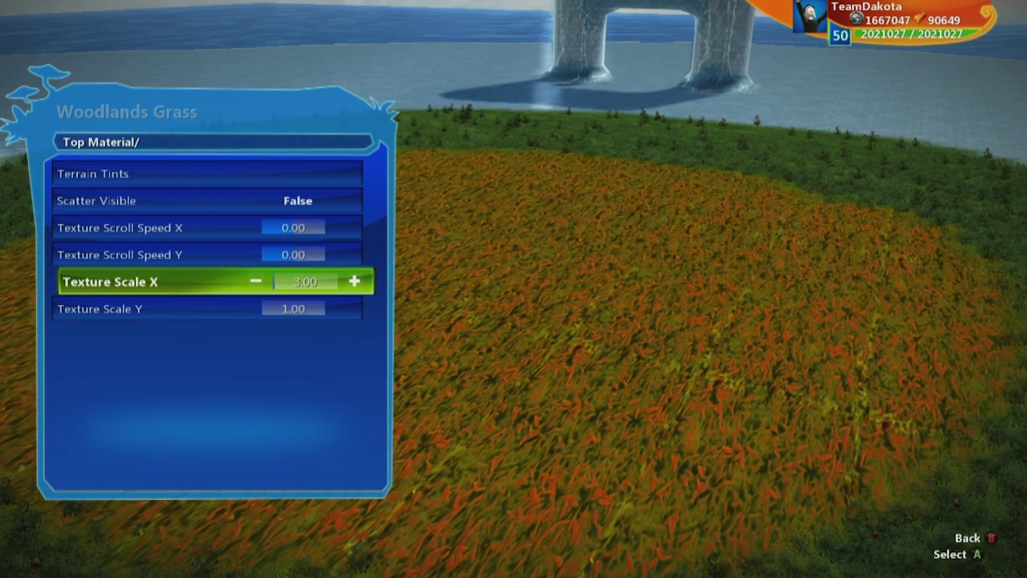
{"action": "key", "text": "Right"}
{"action": "key", "text": "Right"}
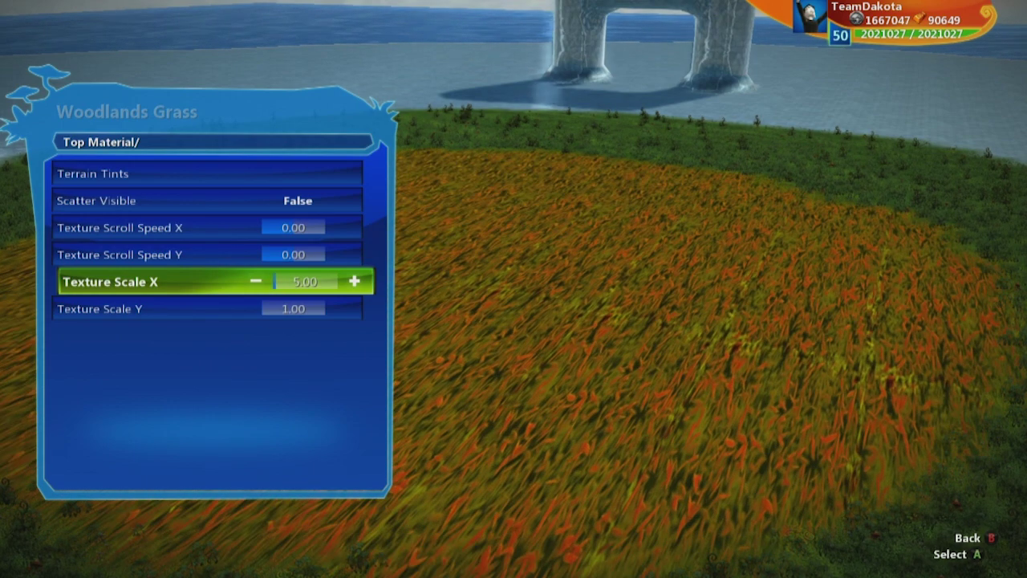
{"action": "key", "text": "Right"}
{"action": "key", "text": "Right"}
{"action": "key", "text": "Right"}
{"action": "key", "text": "Right"}
{"action": "key", "text": "Right"}
{"action": "key", "text": "Right"}
{"action": "key", "text": "Right"}
{"action": "key", "text": "Right"}
{"action": "key", "text": "Right"}
{"action": "key", "text": "Right"}
{"action": "key", "text": "Right"}
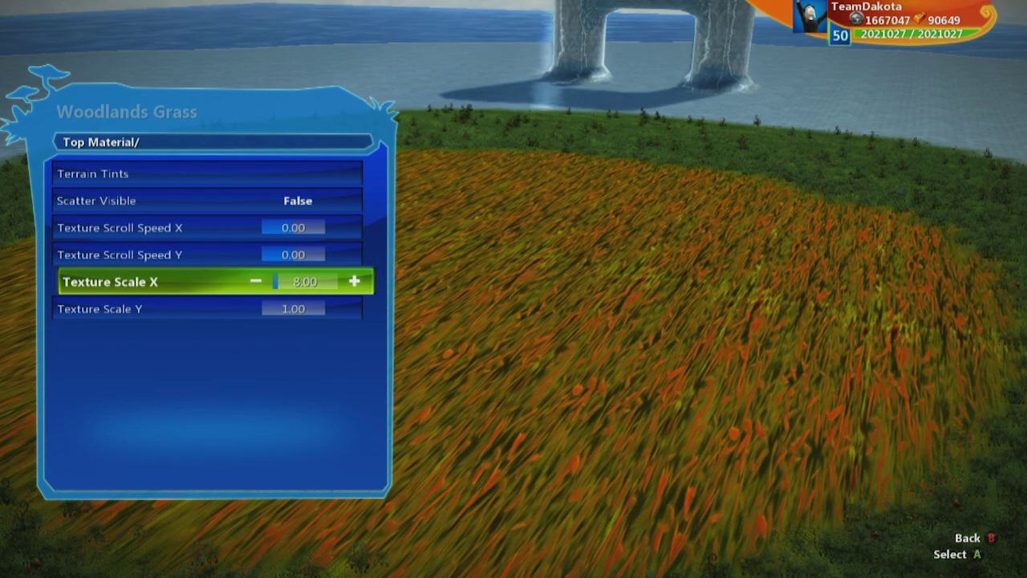
{"action": "key", "text": "Right"}
{"action": "key", "text": "Right"}
{"action": "key", "text": "Right"}
{"action": "key", "text": "Right"}
{"action": "key", "text": "Right"}
{"action": "key", "text": "Right"}
{"action": "key", "text": "Right"}
{"action": "key", "text": "Right"}
{"action": "key", "text": "Right"}
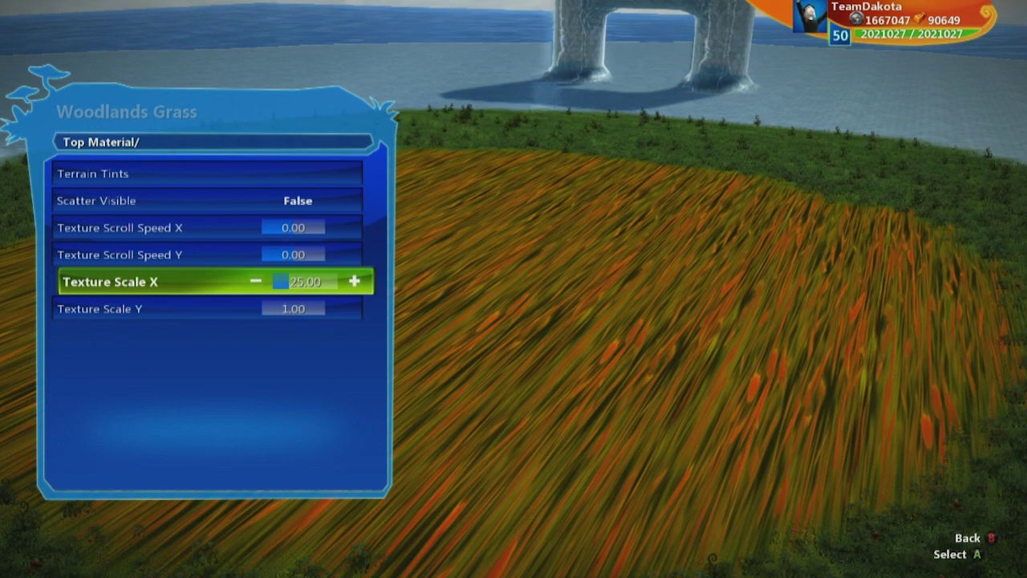
Step: Reduce the top material's Texture Scale X to 4.00
{"action": "key", "text": "Left"}
{"action": "key", "text": "Left"}
{"action": "key", "text": "Left"}
{"action": "key", "text": "Left"}
{"action": "key", "text": "Left"}
{"action": "key", "text": "Left"}
{"action": "key", "text": "Left"}
{"action": "key", "text": "Left"}
{"action": "key", "text": "Left"}
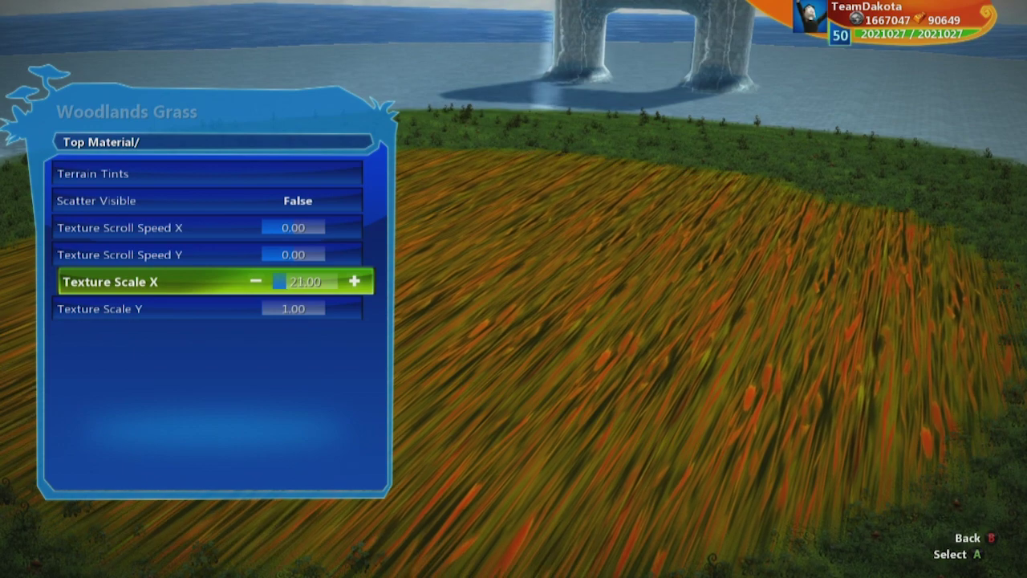
{"action": "key", "text": "Left"}
{"action": "key", "text": "Left"}
{"action": "key", "text": "Left"}
{"action": "key", "text": "Left"}
{"action": "key", "text": "Left"}
{"action": "key", "text": "Left"}
{"action": "key", "text": "Left"}
{"action": "key", "text": "Left"}
{"action": "key", "text": "Left"}
{"action": "key", "text": "Left"}
{"action": "key", "text": "Left"}
{"action": "key", "text": "Left"}
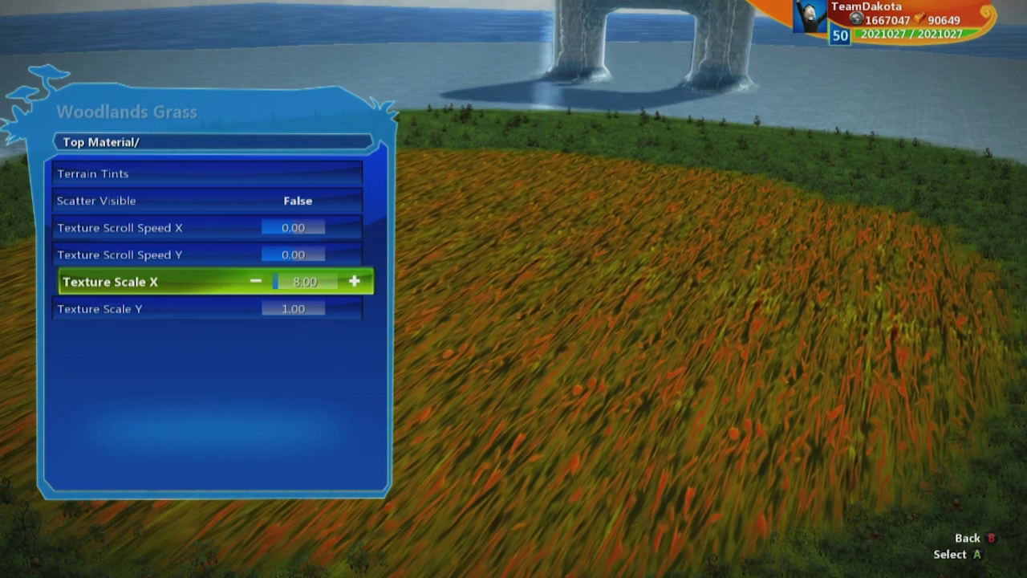
Step: Set the top material's Texture Scale Y to 4.00 to match the X scale
{"action": "key", "text": "Down"}
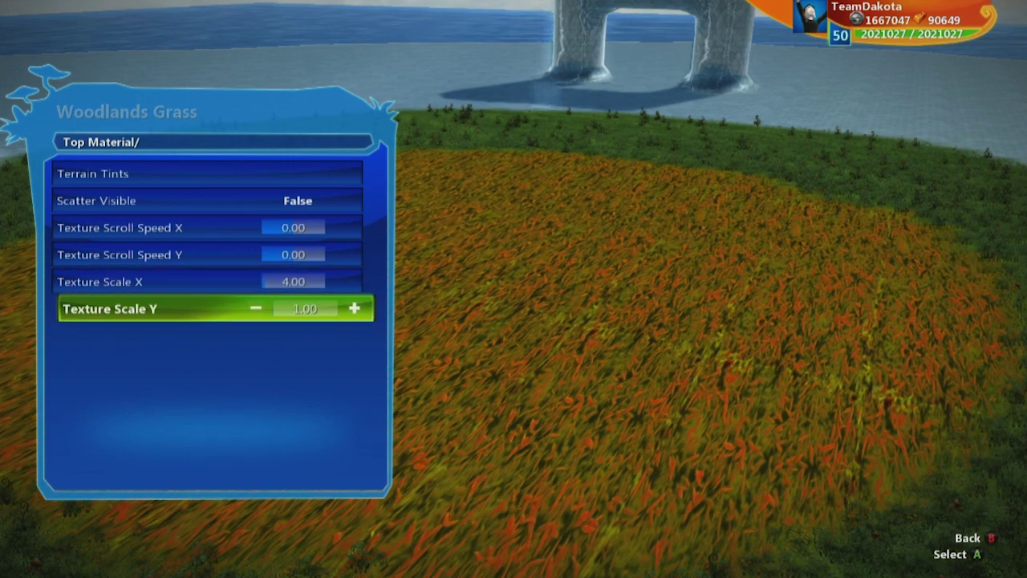
{"action": "key", "text": "Right"}
{"action": "key", "text": "Right"}
{"action": "key", "text": "Right"}
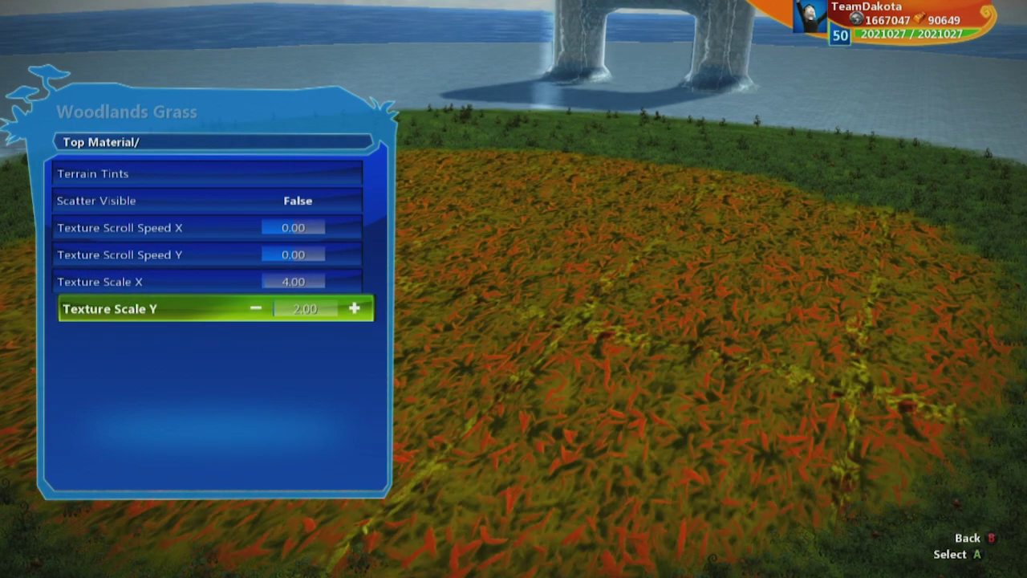
{"action": "key", "text": "Up"}
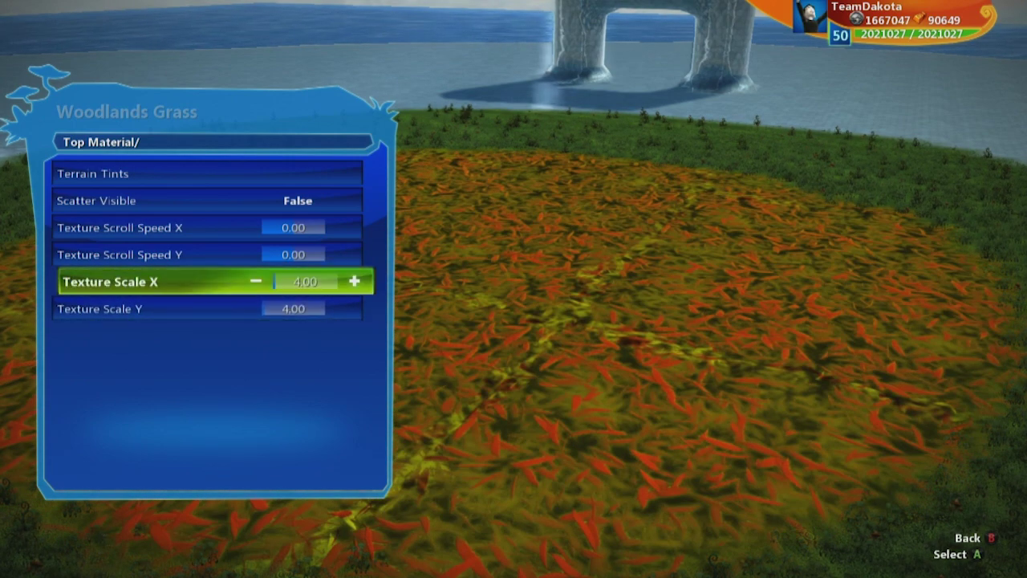
{"action": "key", "text": "Down"}
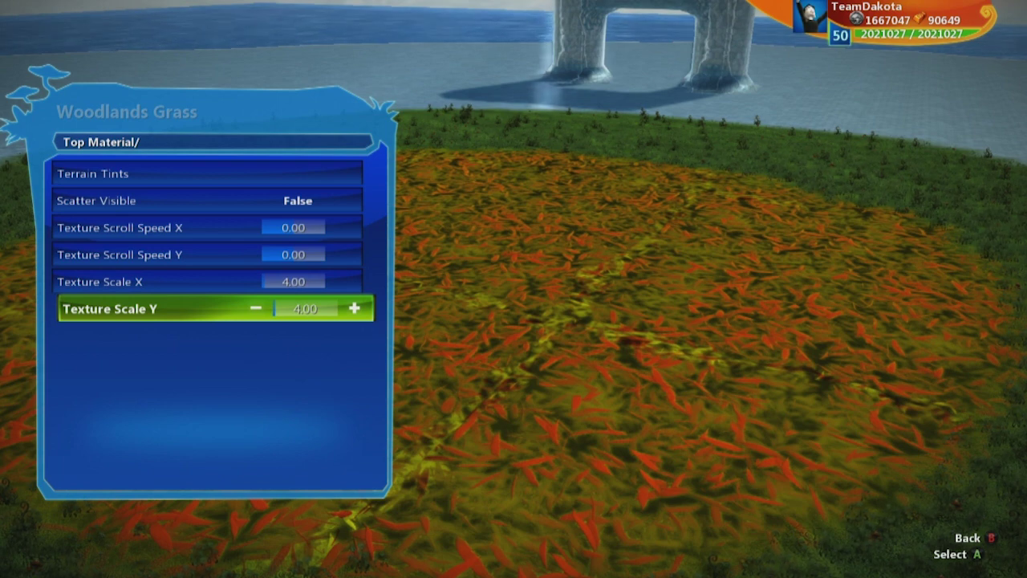
Step: Set both Texture Scale X and Texture Scale Y of the top material to 3.00
{"action": "key", "text": "Up"}
{"action": "key", "text": "Down"}
{"action": "key", "text": "Up"}
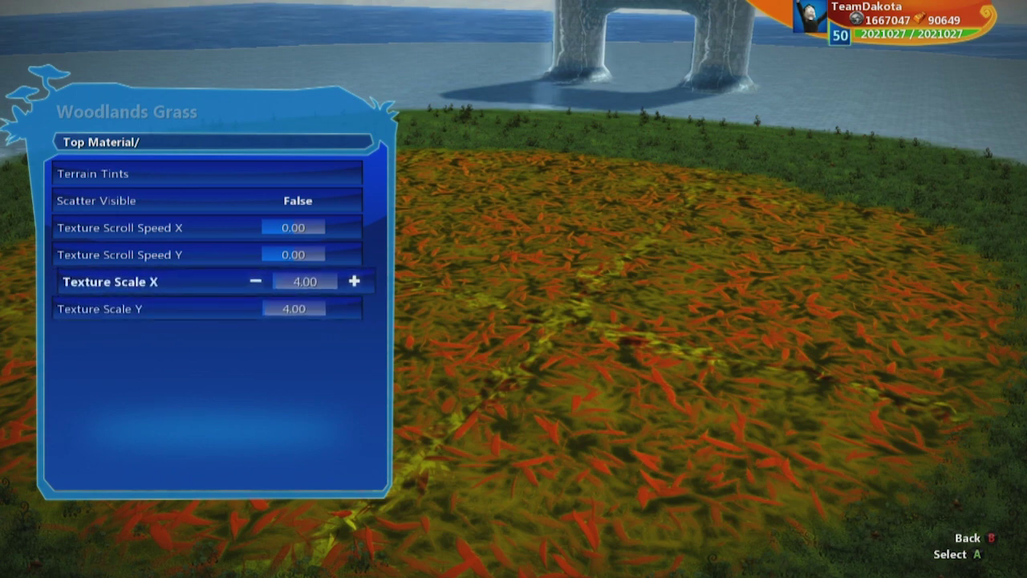
{"action": "key", "text": "Left"}
{"action": "key", "text": "Down"}
{"action": "key", "text": "Left"}
{"action": "key", "text": "Up"}
{"action": "key", "text": "Down"}
{"action": "key", "text": "Up"}
{"action": "key", "text": "Down"}
{"action": "key", "text": "Up"}
{"action": "key", "text": "Down"}
{"action": "key", "text": "Up"}
Step: Try a Texture Scroll Speed Y of 0.20 on the top material and return it to 0.00
{"action": "key", "text": "Up"}
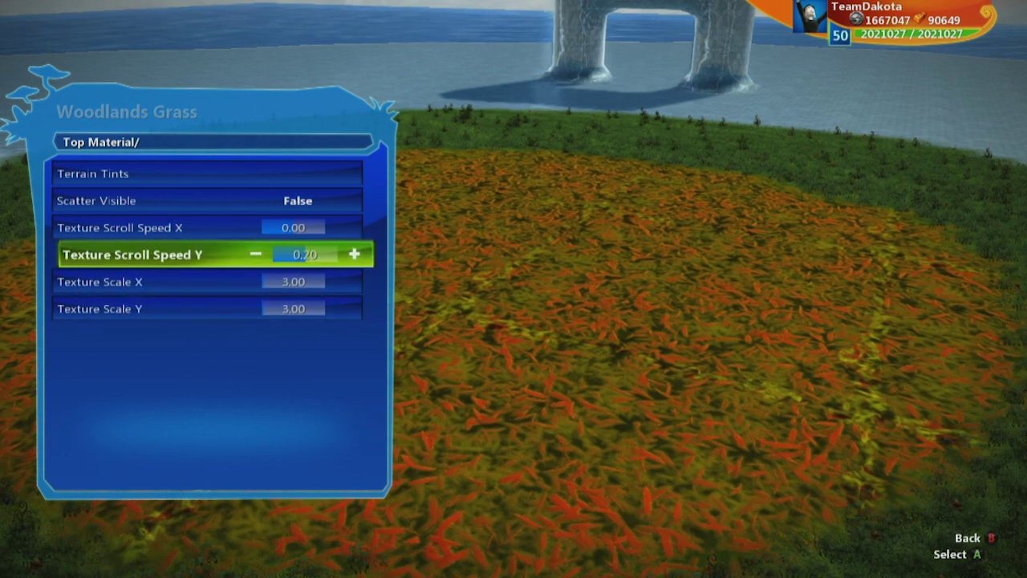
{"action": "key", "text": "Up"}
{"action": "key", "text": "Down"}
{"action": "key", "text": "Down"}
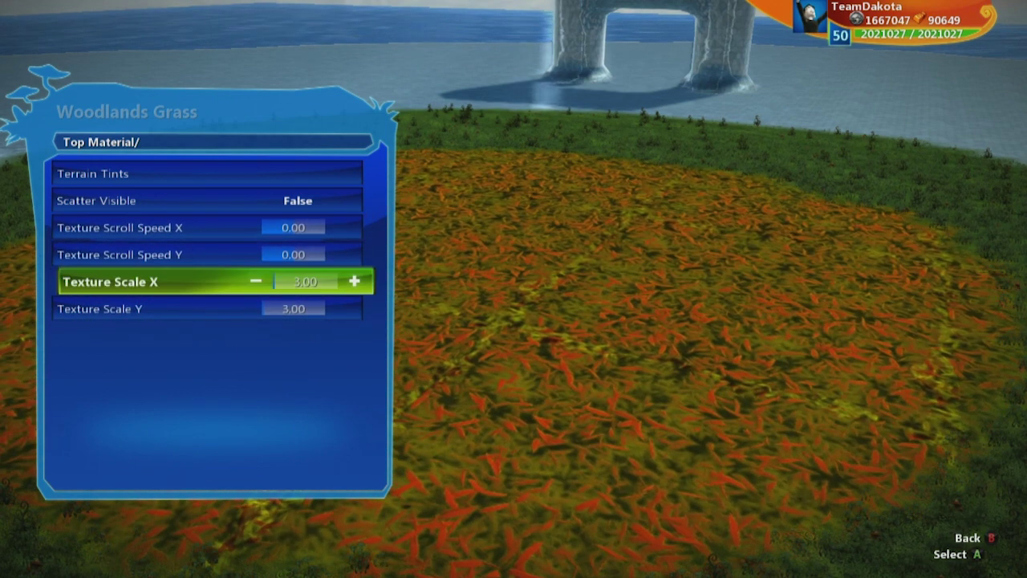
Step: Switch the top material's Scatter Visible on and back to False
{"action": "key", "text": "Up"}
{"action": "key", "text": "Up"}
{"action": "key", "text": "Up"}
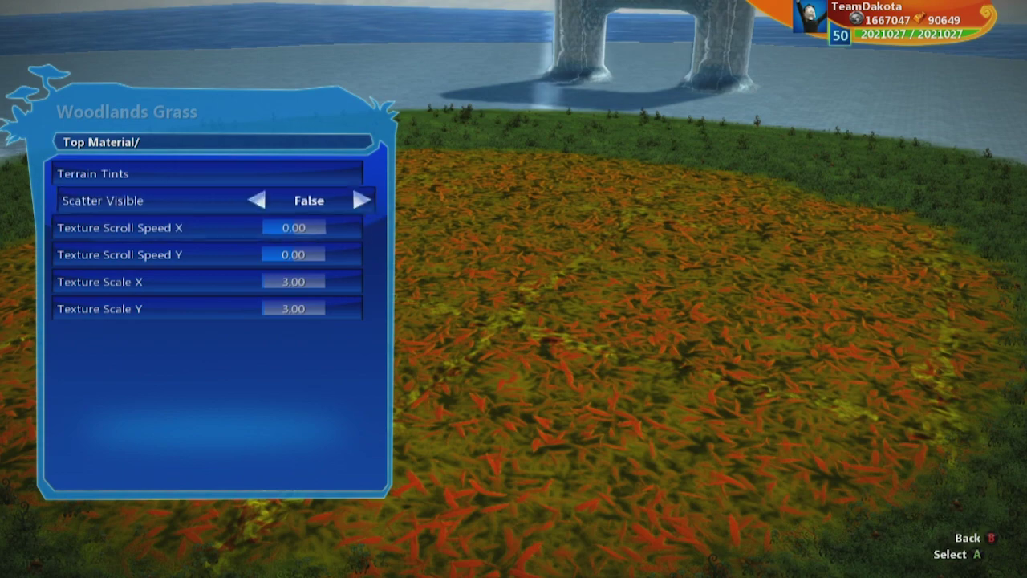
{"action": "key", "text": "Right"}
{"action": "key", "text": "Left"}
{"action": "key", "text": "Up"}
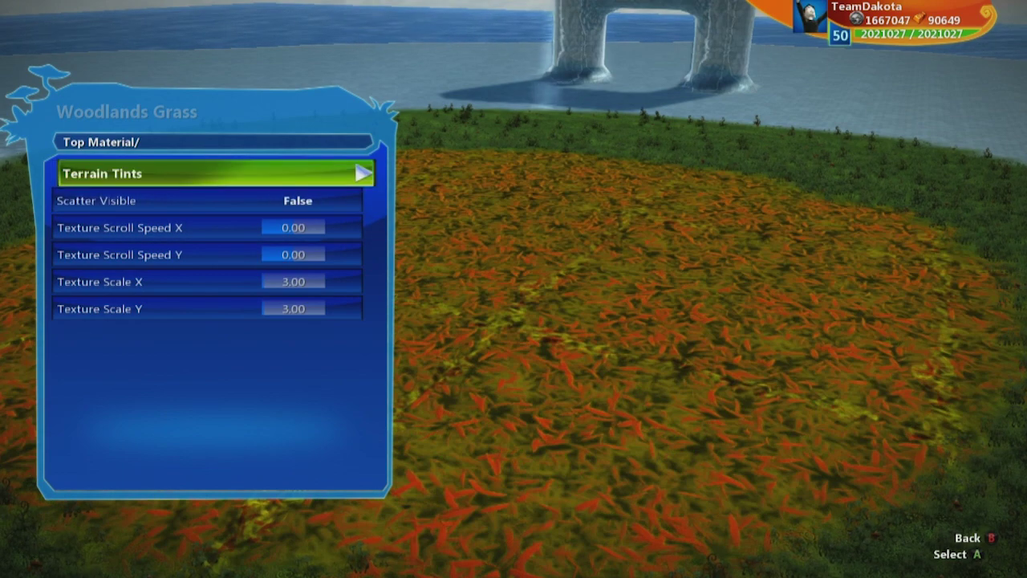
Step: Leave the top material settings and close the Woodlands Grass properties
{"action": "key", "text": "Escape"}
{"action": "key", "text": "Down"}
{"action": "key", "text": "Up"}
{"action": "key", "text": "Down"}
{"action": "key", "text": "Down"}
{"action": "key", "text": "Escape"}
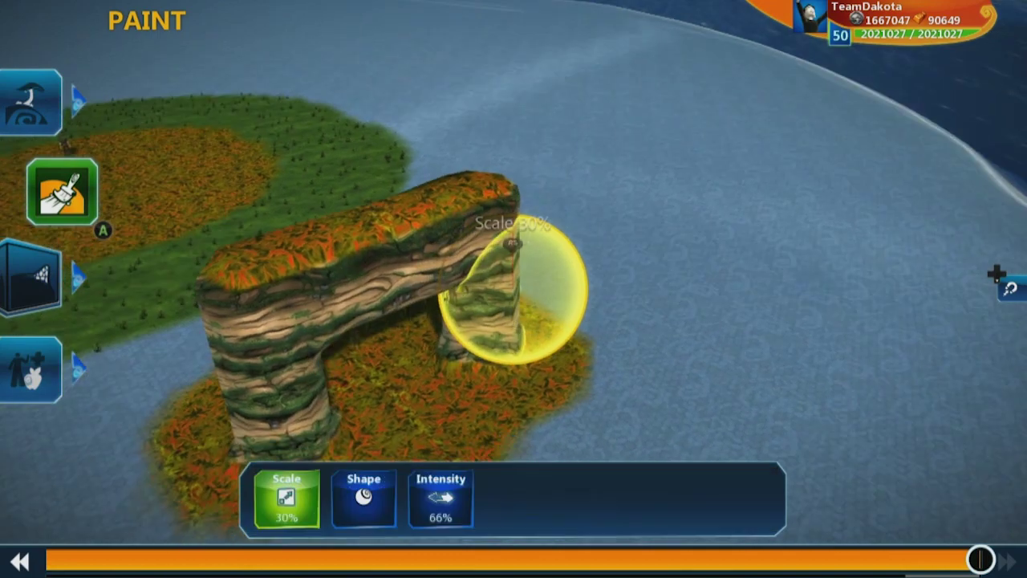
Step: Open the Woodlands Grass side material and set its Texture Scroll Speed X to 0.10
{"action": "key", "text": "Down"}
{"action": "key", "text": "Down"}
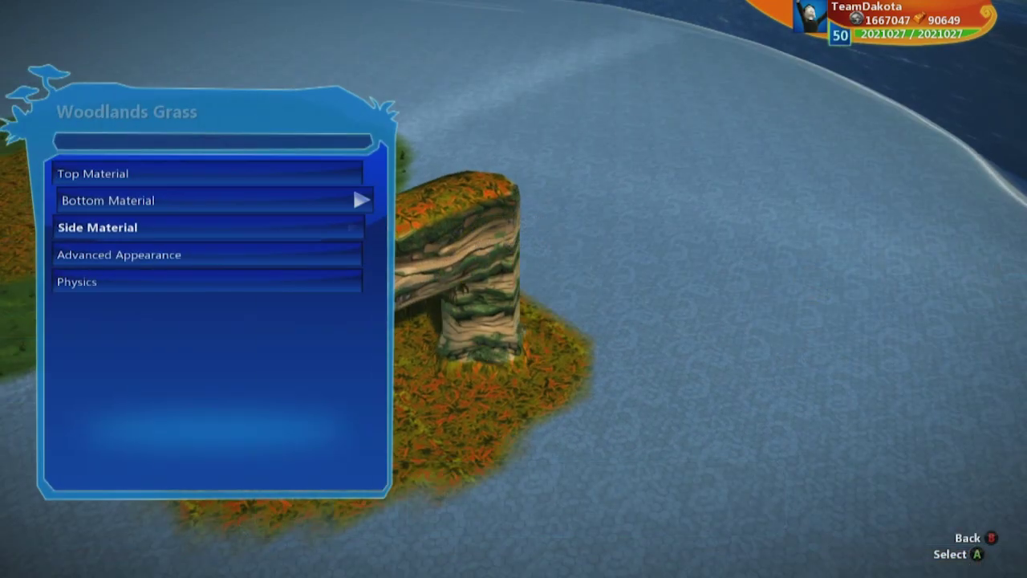
{"action": "key", "text": "Return"}
{"action": "key", "text": "Down"}
{"action": "key", "text": "Down"}
{"action": "key", "text": "Right"}
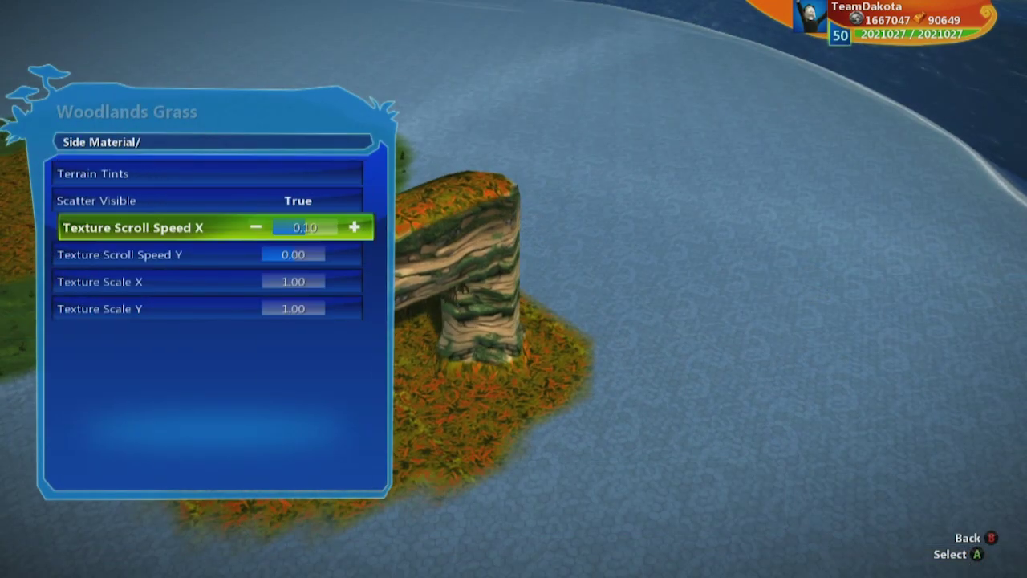
Step: Set Material Color 1 in the side material's terrain tints to white (ffffff)
{"action": "key", "text": "Down"}
{"action": "key", "text": "Up"}
{"action": "key", "text": "Up"}
{"action": "key", "text": "Up"}
{"action": "key", "text": "Return"}
{"action": "key", "text": "Down"}
{"action": "key", "text": "Up"}
{"action": "key", "text": "Return"}
{"action": "key", "text": "Up"}
{"action": "key", "text": "Left"}
{"action": "key", "text": "Left"}
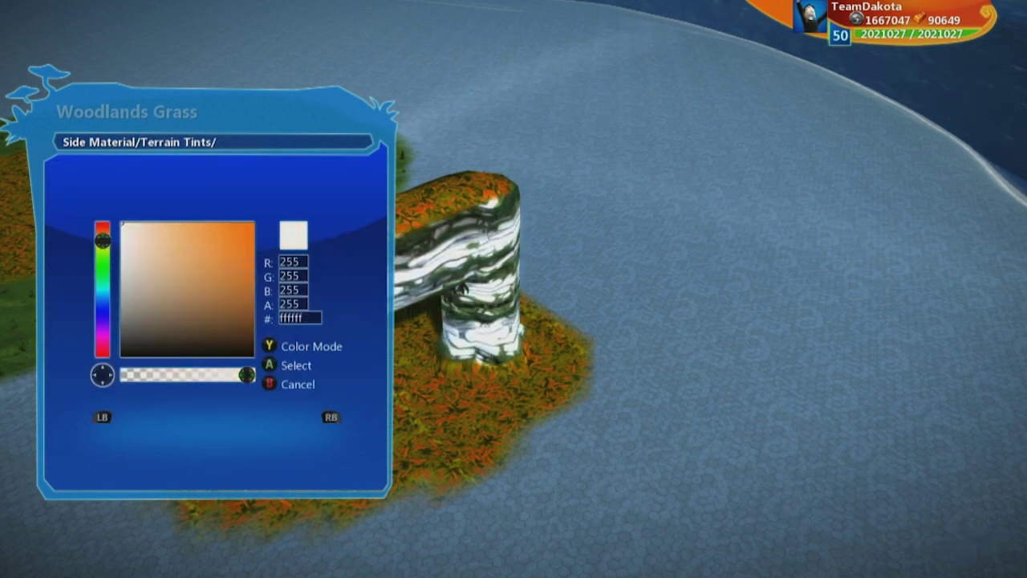
{"action": "key", "text": "Return"}
Step: Look over the emissive, color and scatter color settings in the side material's terrain tints
{"action": "key", "text": "Down"}
{"action": "key", "text": "Down"}
{"action": "key", "text": "Down"}
{"action": "key", "text": "Down"}
{"action": "key", "text": "Down"}
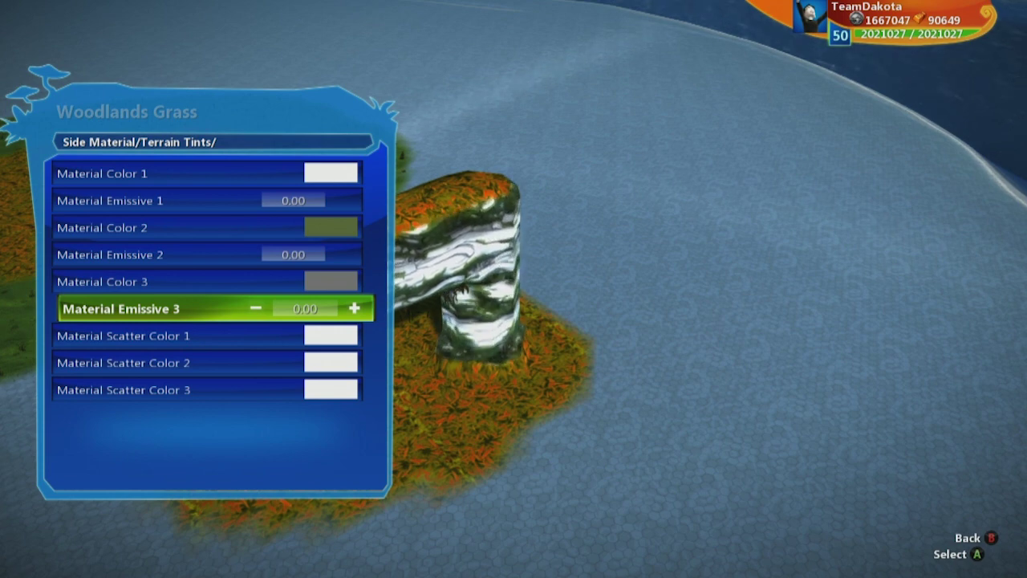
{"action": "key", "text": "Up"}
{"action": "key", "text": "Down"}
{"action": "key", "text": "Down"}
{"action": "key", "text": "Down"}
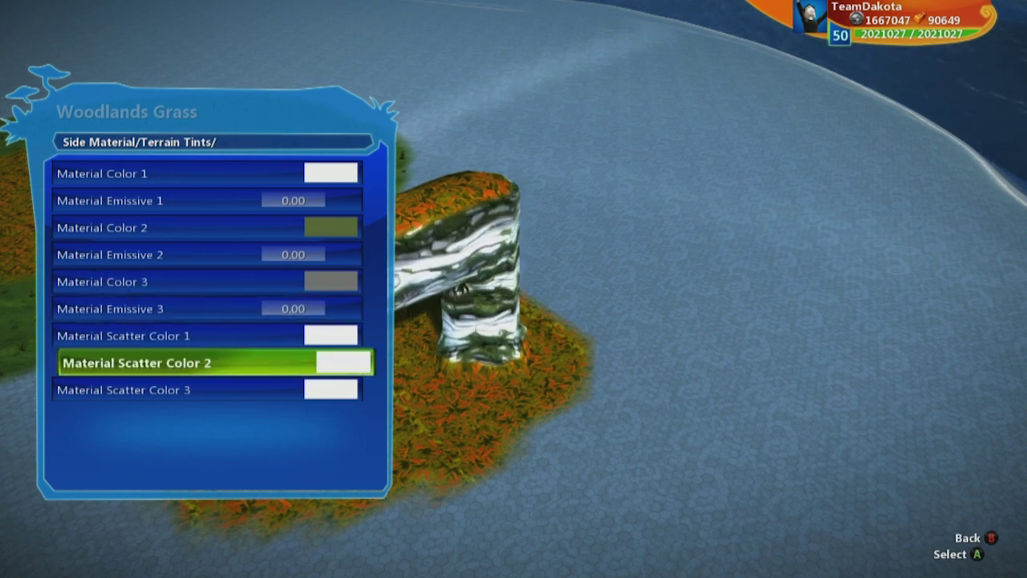
Step: Leave the side material's terrain tints and return to the Woodlands Grass property categories
{"action": "key", "text": "Escape"}
{"action": "key", "text": "Down"}
{"action": "key", "text": "Up"}
{"action": "key", "text": "Up"}
{"action": "key", "text": "Up"}
{"action": "key", "text": "Down"}
{"action": "key", "text": "Down"}
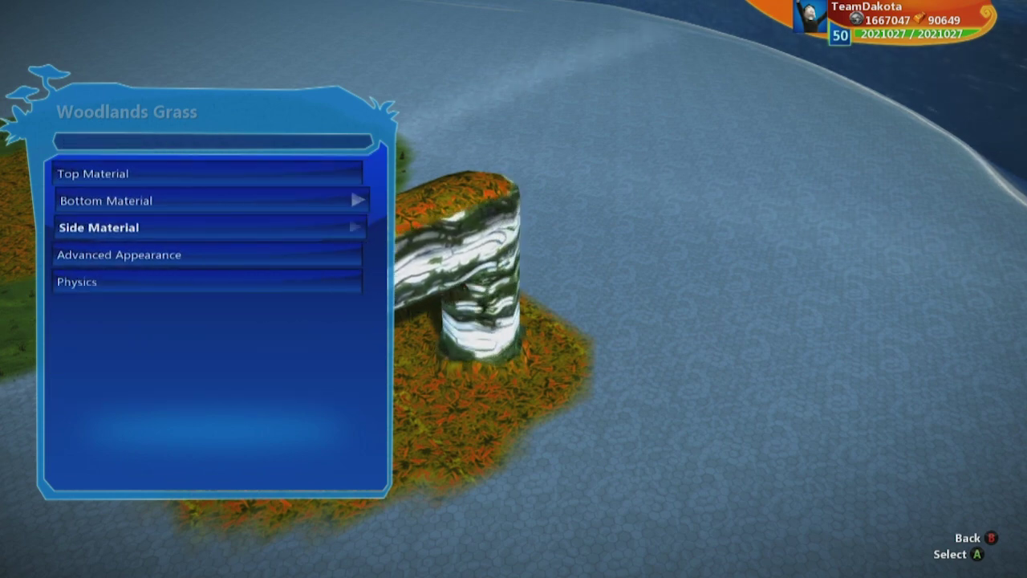
Step: Set the bottom material's Scatter Visible to False and return to the property categories
{"action": "key", "text": "Up"}
{"action": "key", "text": "Up"}
{"action": "key", "text": "Down"}
{"action": "key", "text": "Down"}
{"action": "key", "text": "Up"}
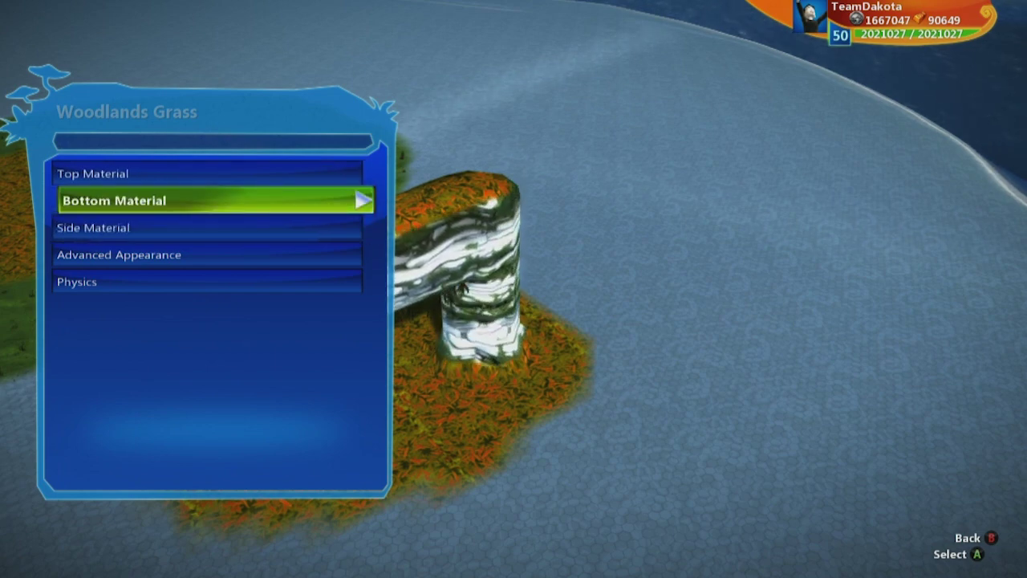
{"action": "key", "text": "Down"}
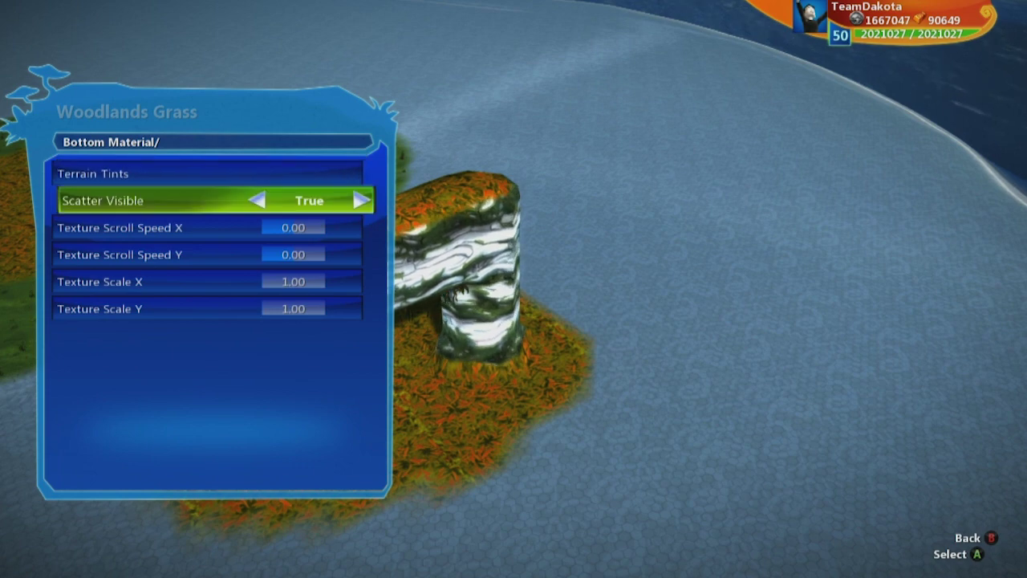
{"action": "key", "text": "Right"}
{"action": "key", "text": "Escape"}
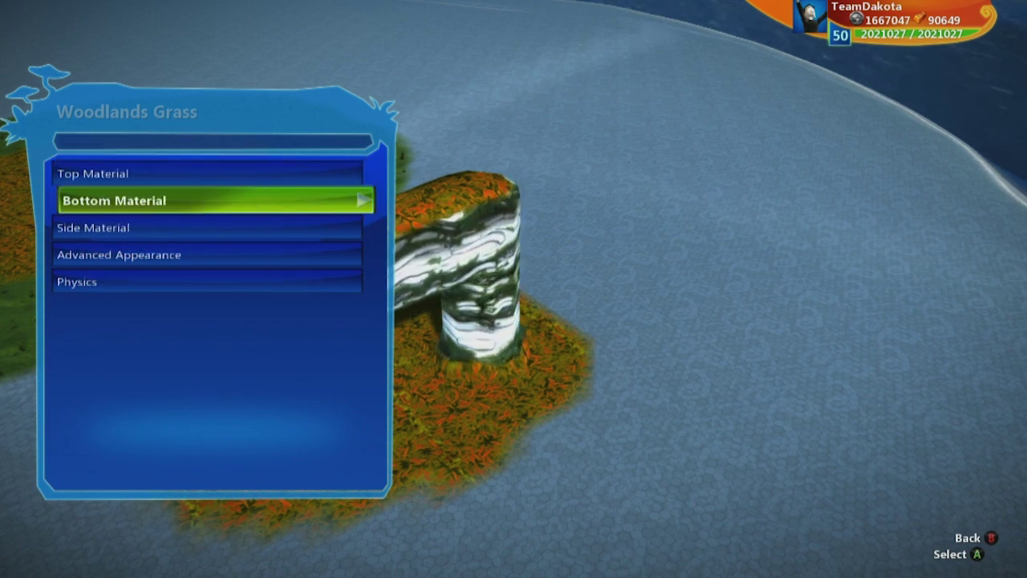
Step: Reopen the bottom material, switch its Scatter Visible to True and back to False, and leave its settings
{"action": "key", "text": "Up"}
{"action": "key", "text": "Down"}
{"action": "key", "text": "Return"}
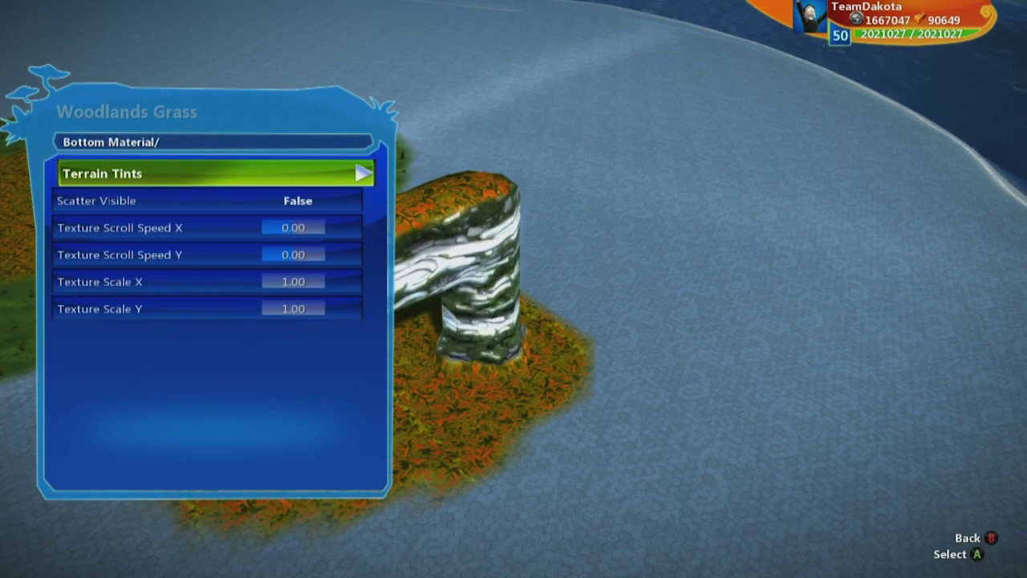
{"action": "key", "text": "Down"}
{"action": "key", "text": "Right"}
{"action": "key", "text": "Right"}
{"action": "key", "text": "Right"}
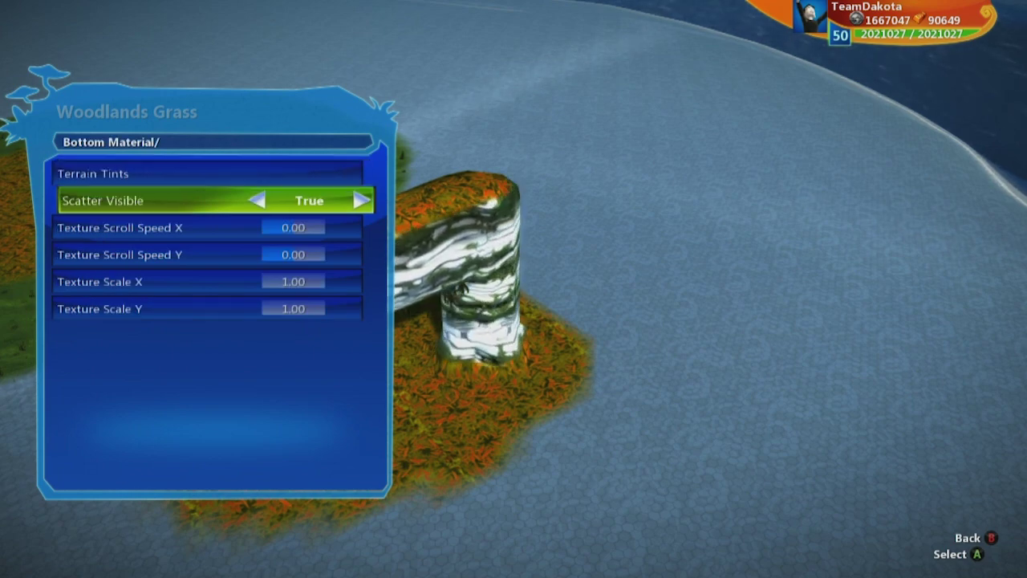
{"action": "key", "text": "Right"}
{"action": "key", "text": "Escape"}
Step: Open the side material's settings and set its Scatter Visible to False
{"action": "key", "text": "Down"}
{"action": "key", "text": "Return"}
{"action": "key", "text": "Down"}
{"action": "key", "text": "Right"}
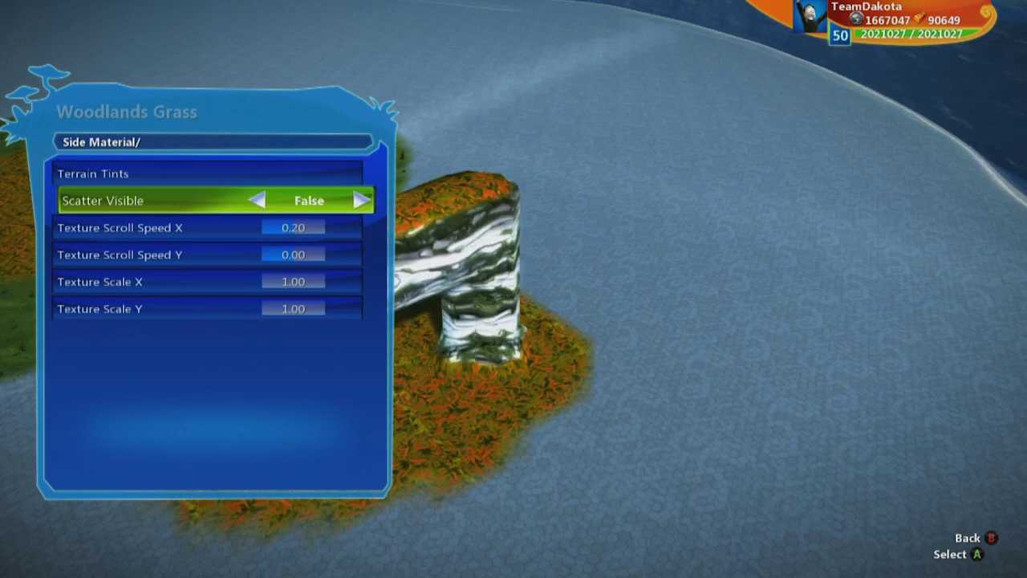